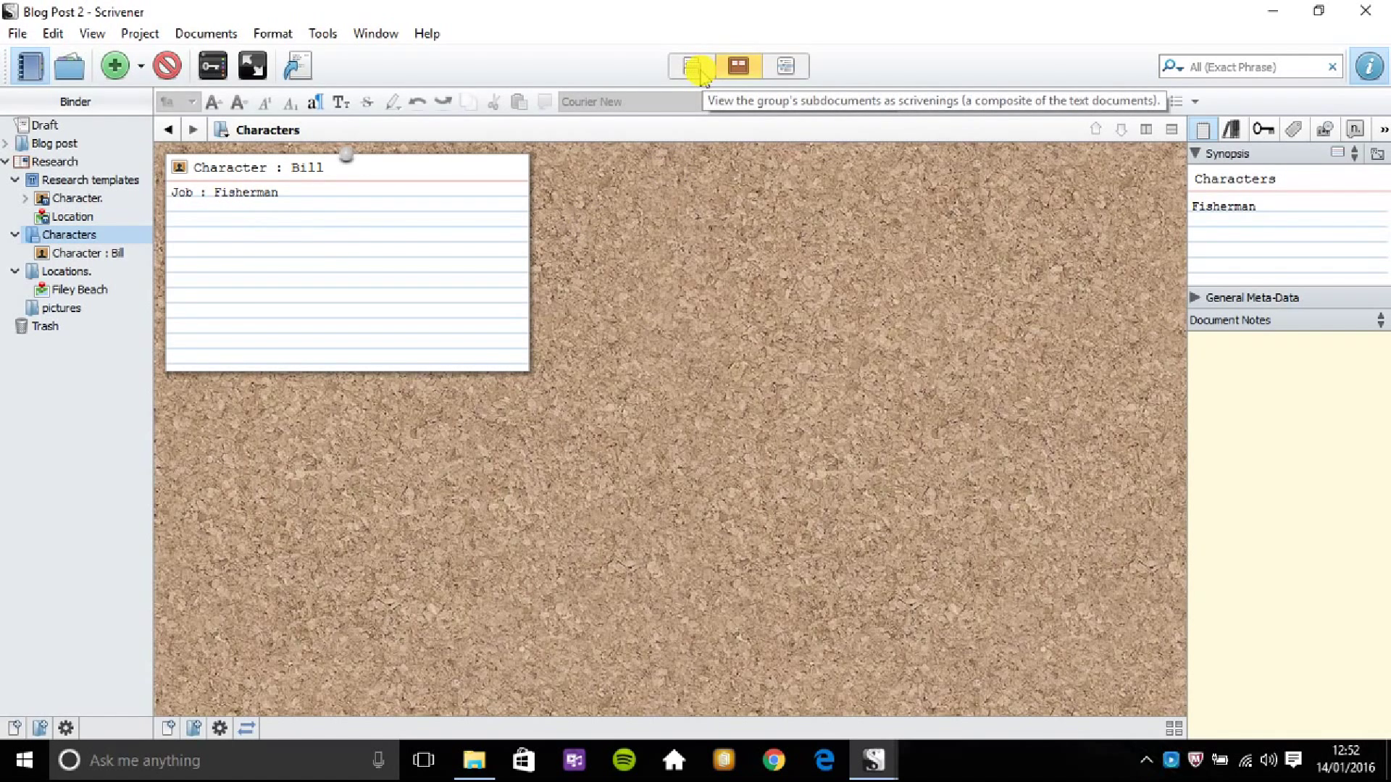
Step: Switch the Characters folder to Scrivenings view, then open and cancel the Import Files dialog
{"action": "left_click", "coordinate": [692, 67]}
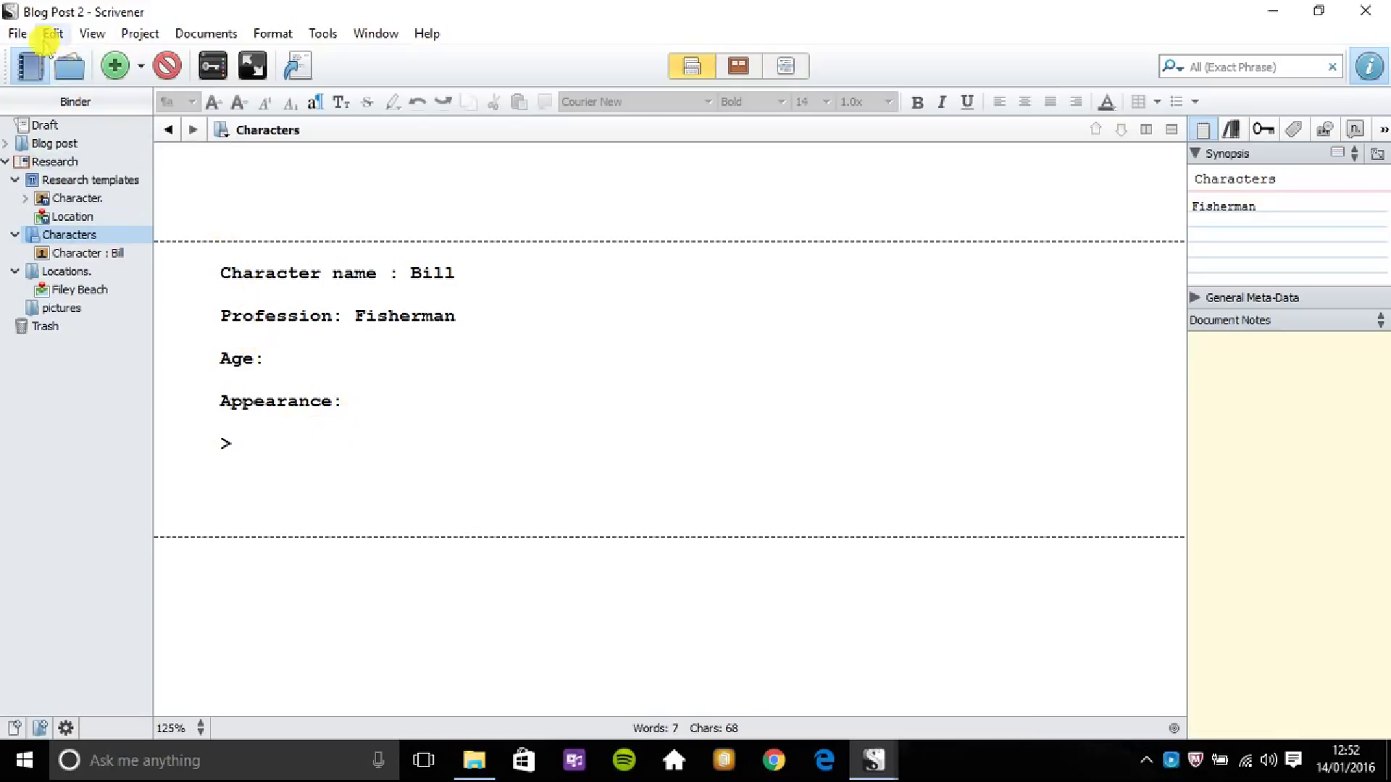
{"action": "left_click", "coordinate": [15, 33]}
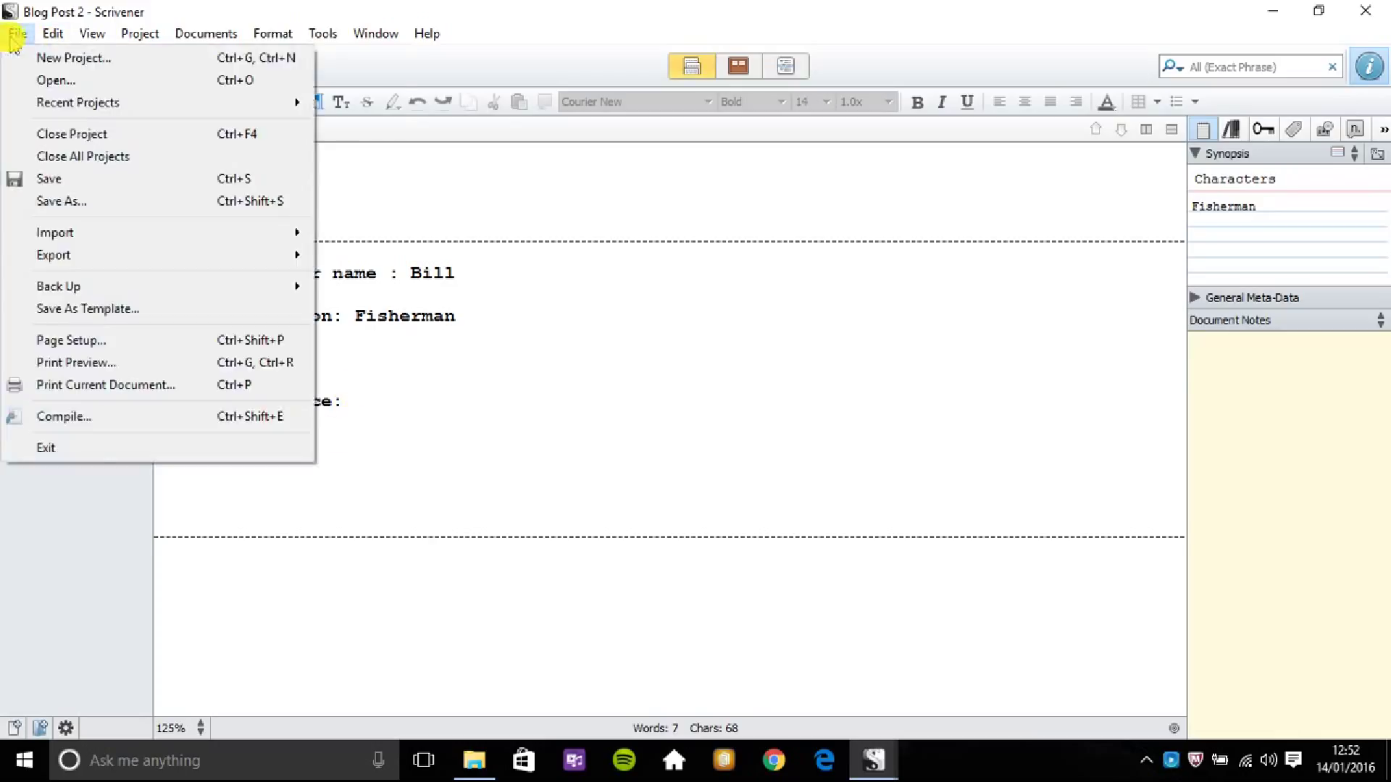
{"action": "mouse_move", "coordinate": [53, 33]}
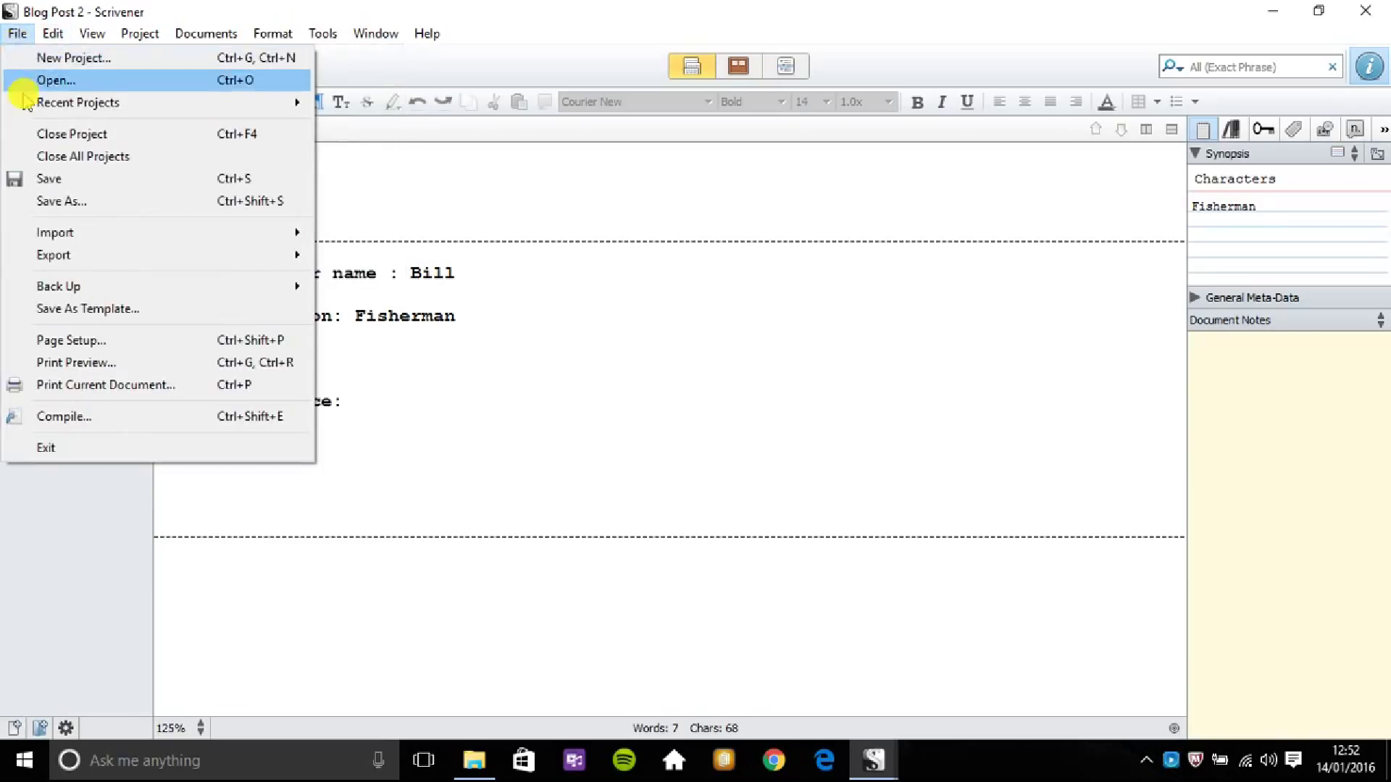
{"action": "mouse_move", "coordinate": [48, 235]}
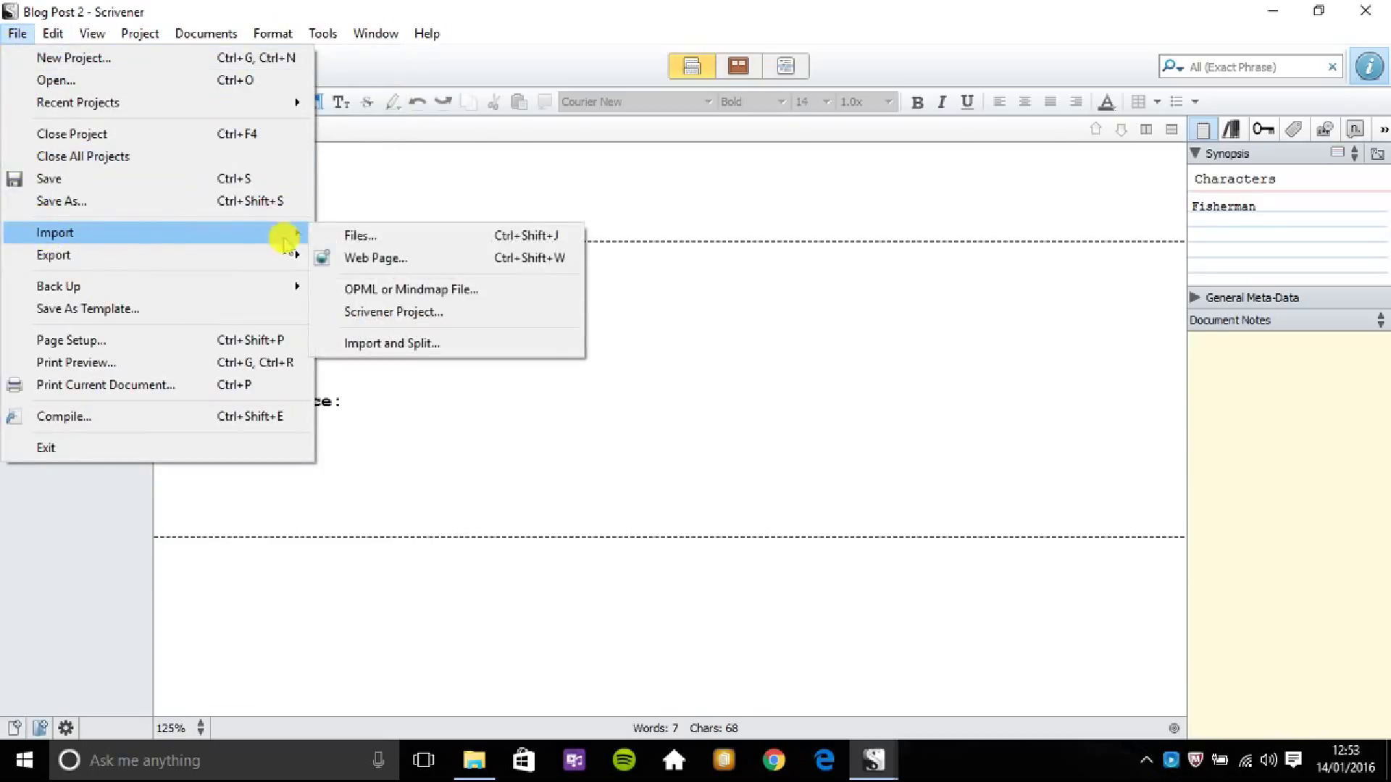
{"action": "left_click", "coordinate": [330, 237]}
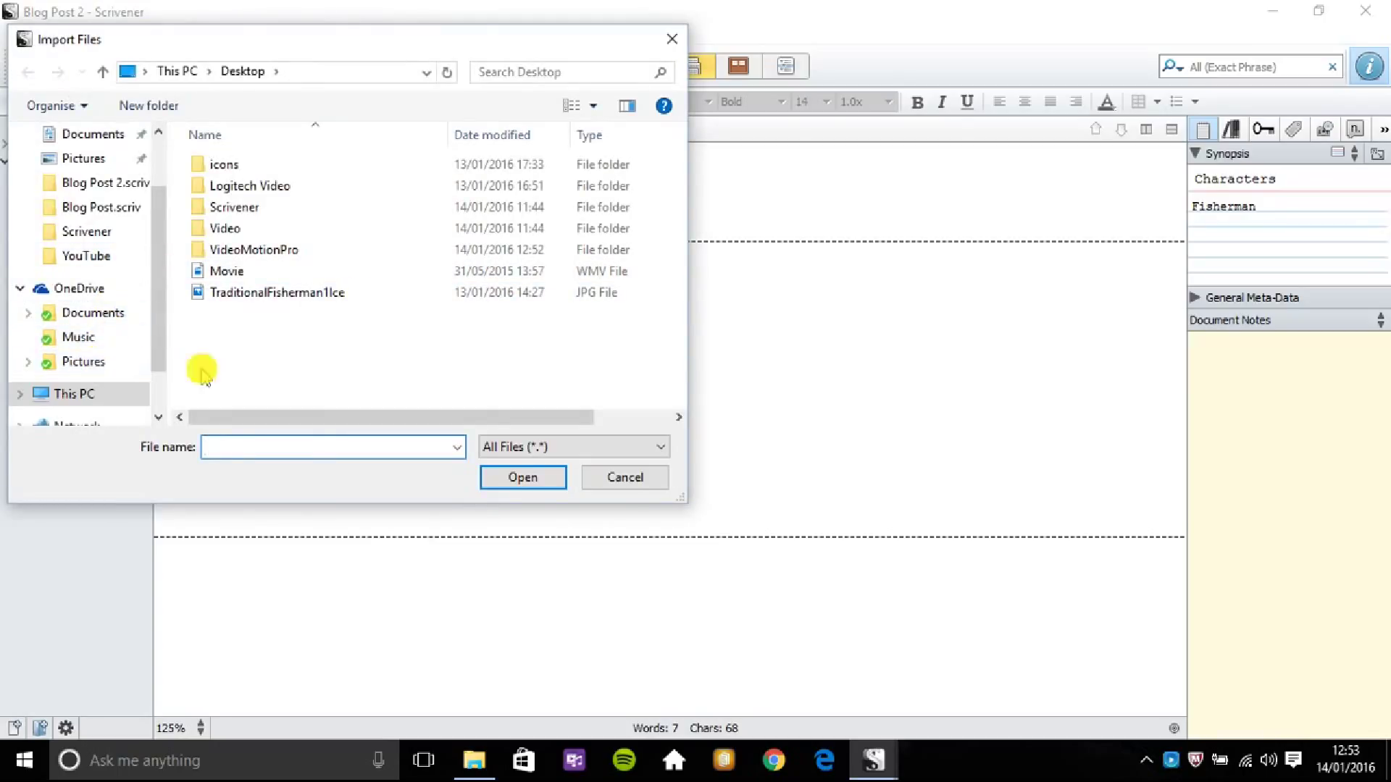
{"action": "left_click", "coordinate": [625, 477]}
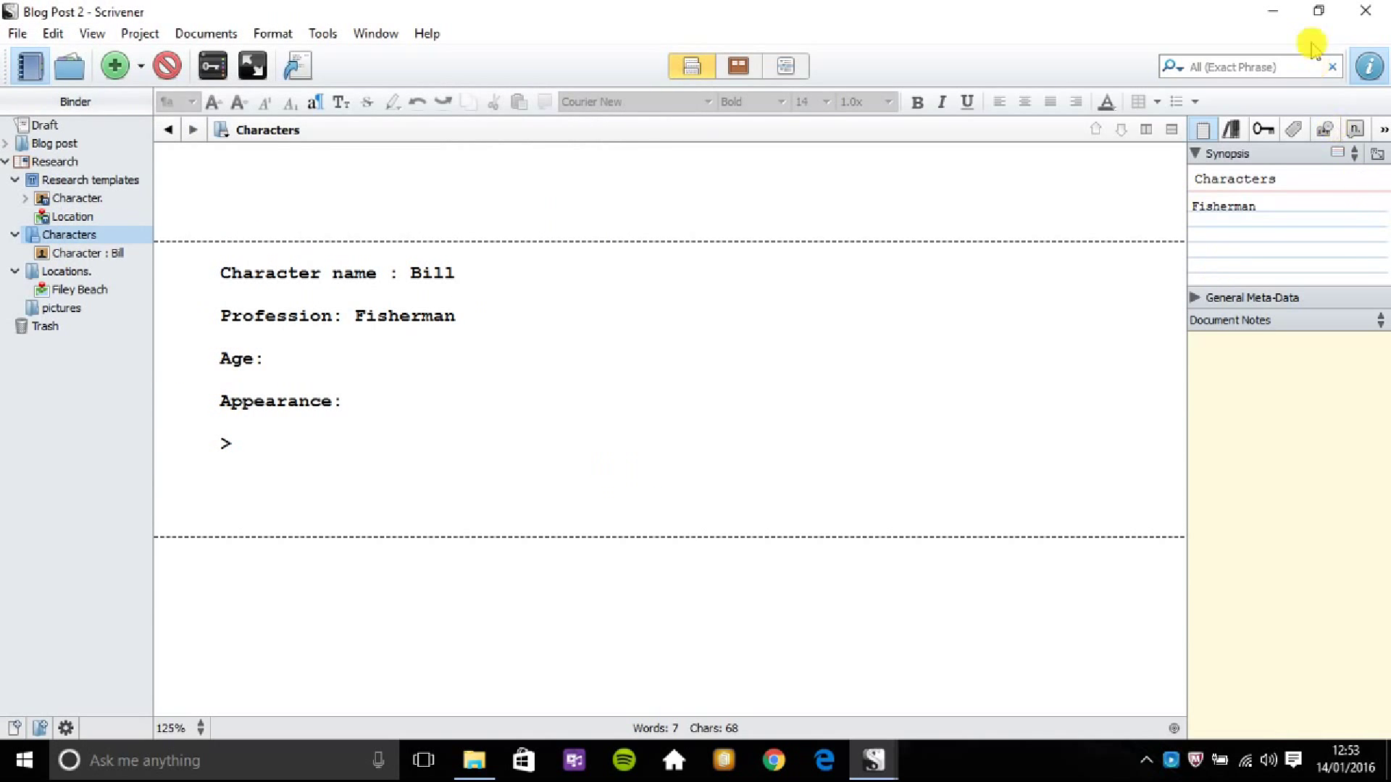
Step: Drag the TraditionalFisherman1Ice JPG from the desktop into the Binder's Characters folder, accepting the warning
{"action": "left_click", "coordinate": [1318, 12]}
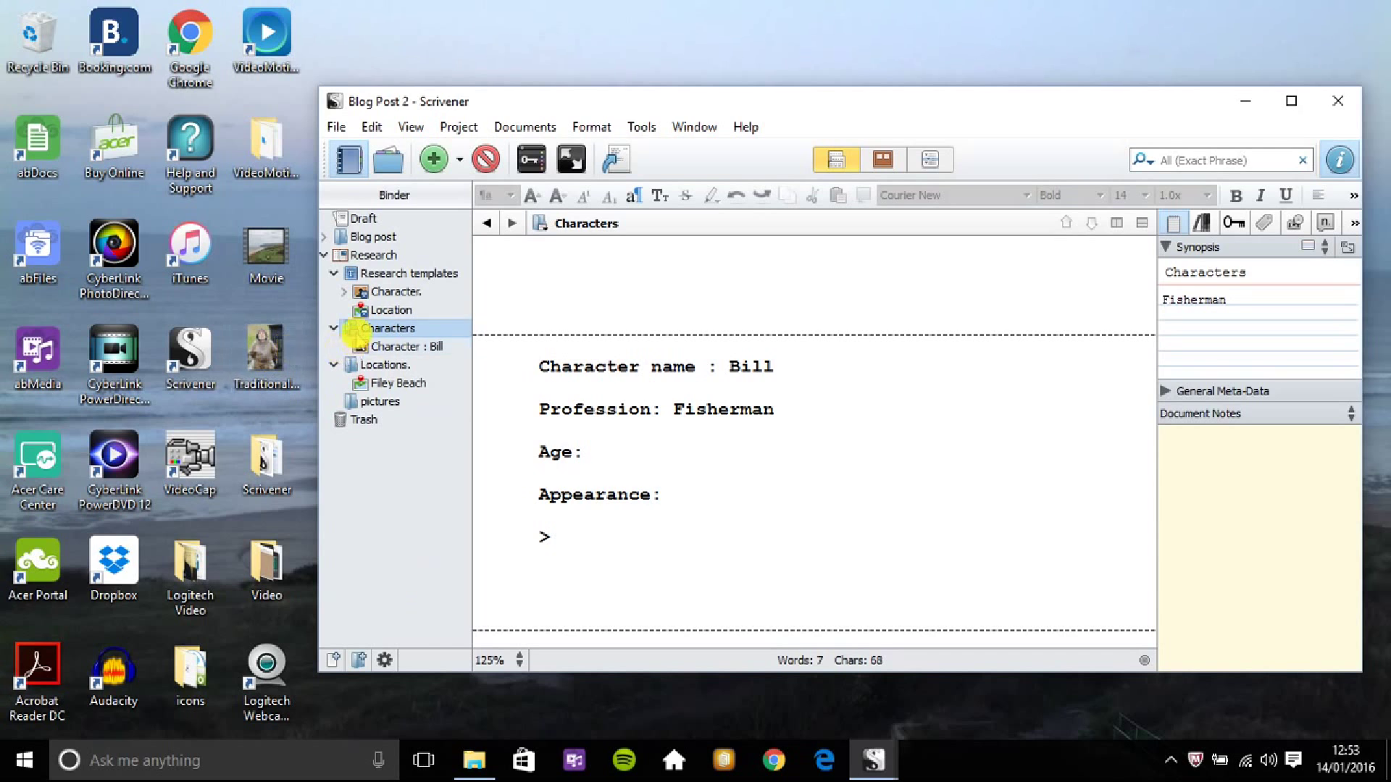
{"action": "left_click_drag", "start_coordinate": [269, 354], "coordinate": [352, 340]}
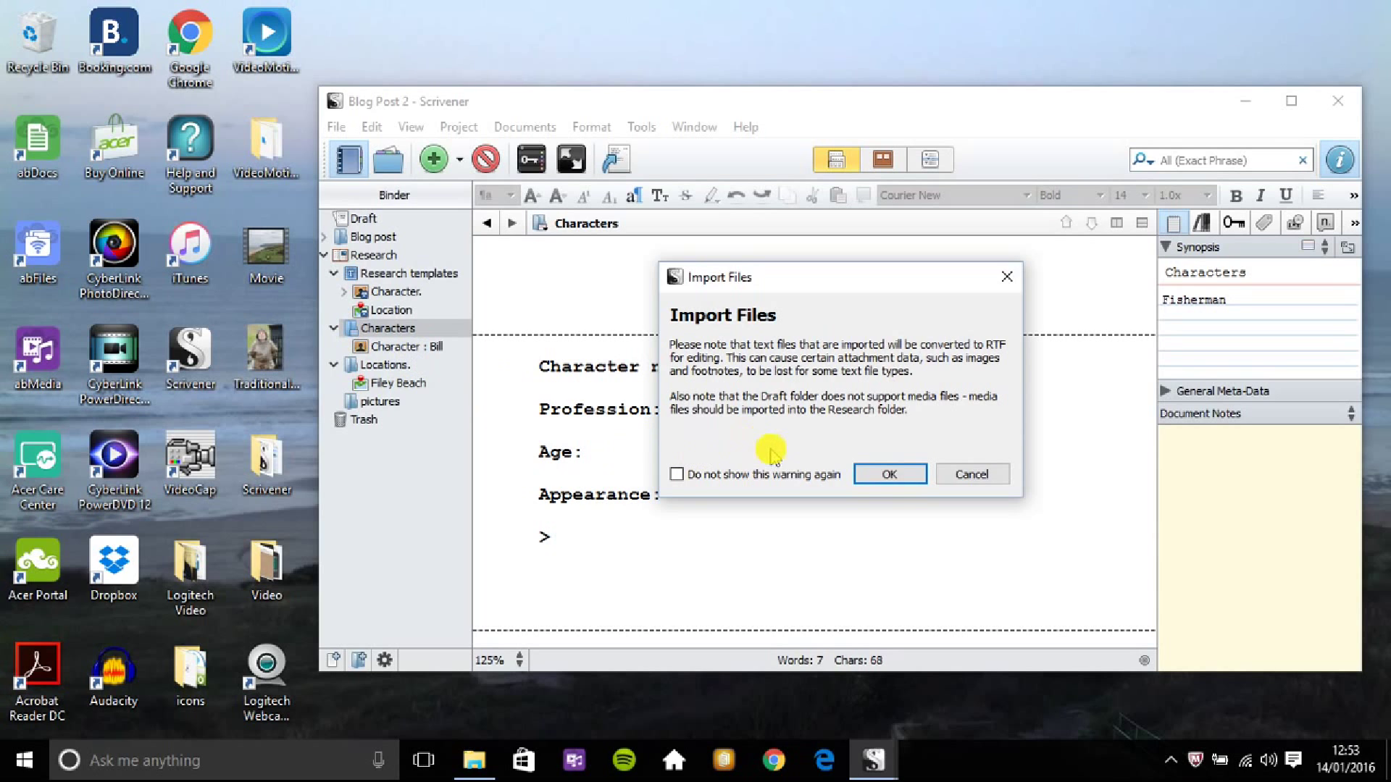
{"action": "left_click", "coordinate": [881, 480]}
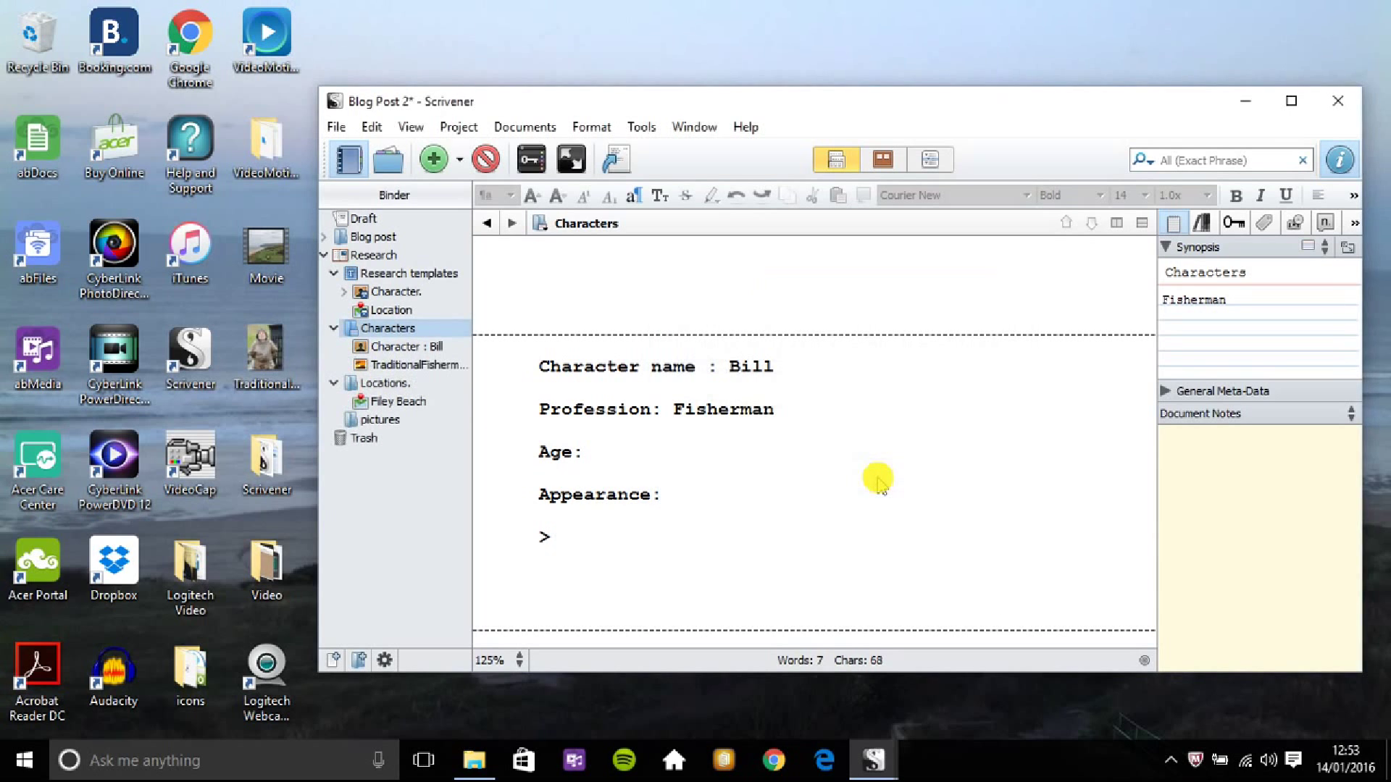
Step: Show the fisherman photo in a split editor pane locked in place, using a horizontal split
{"action": "left_click", "coordinate": [410, 366]}
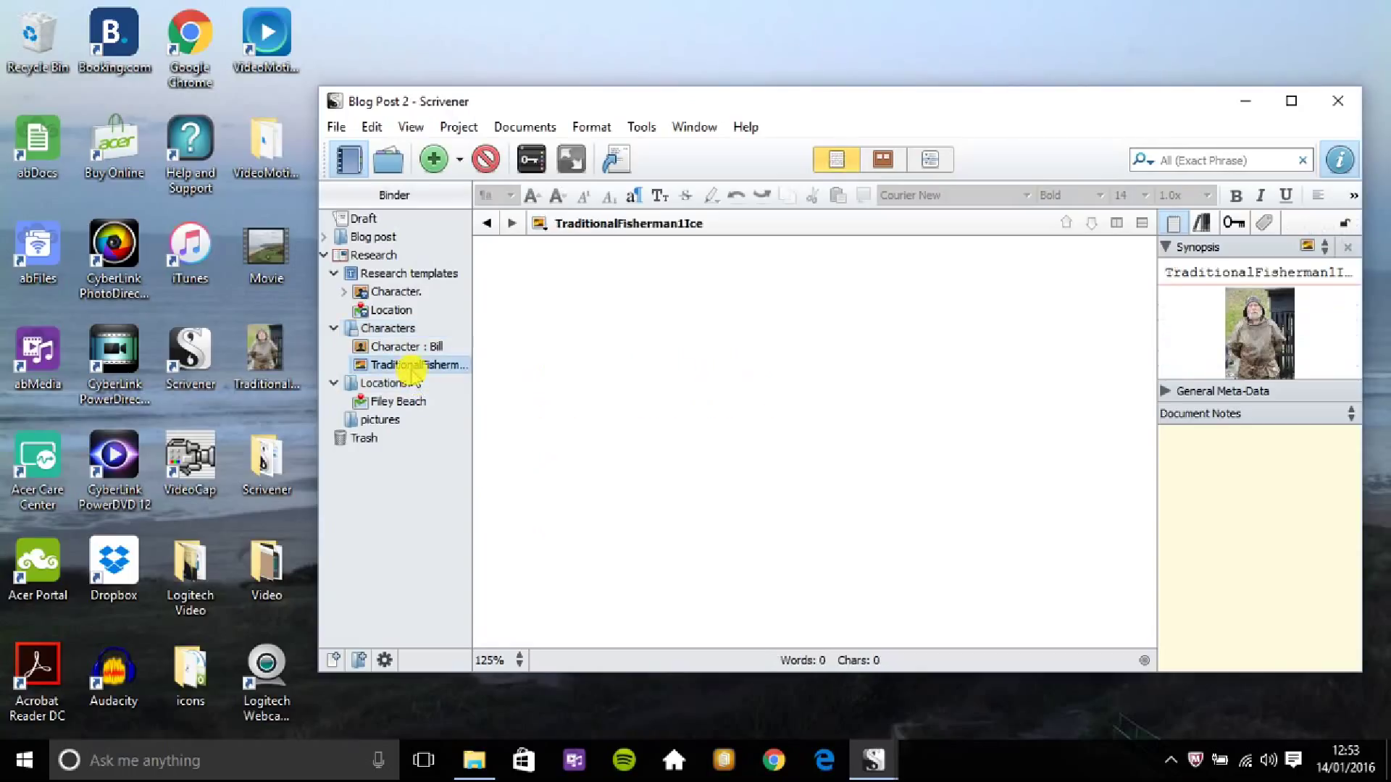
{"action": "left_click", "coordinate": [1116, 225]}
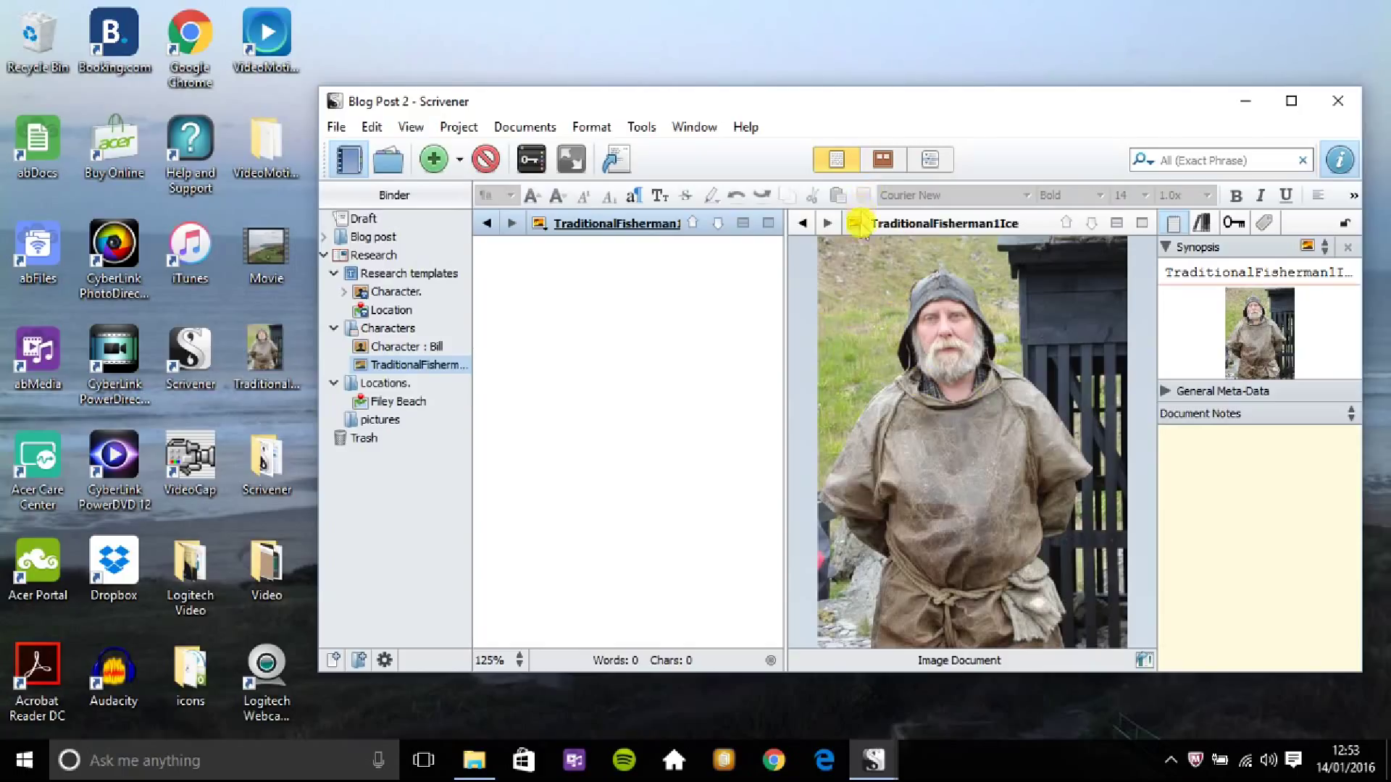
{"action": "left_click", "coordinate": [858, 224]}
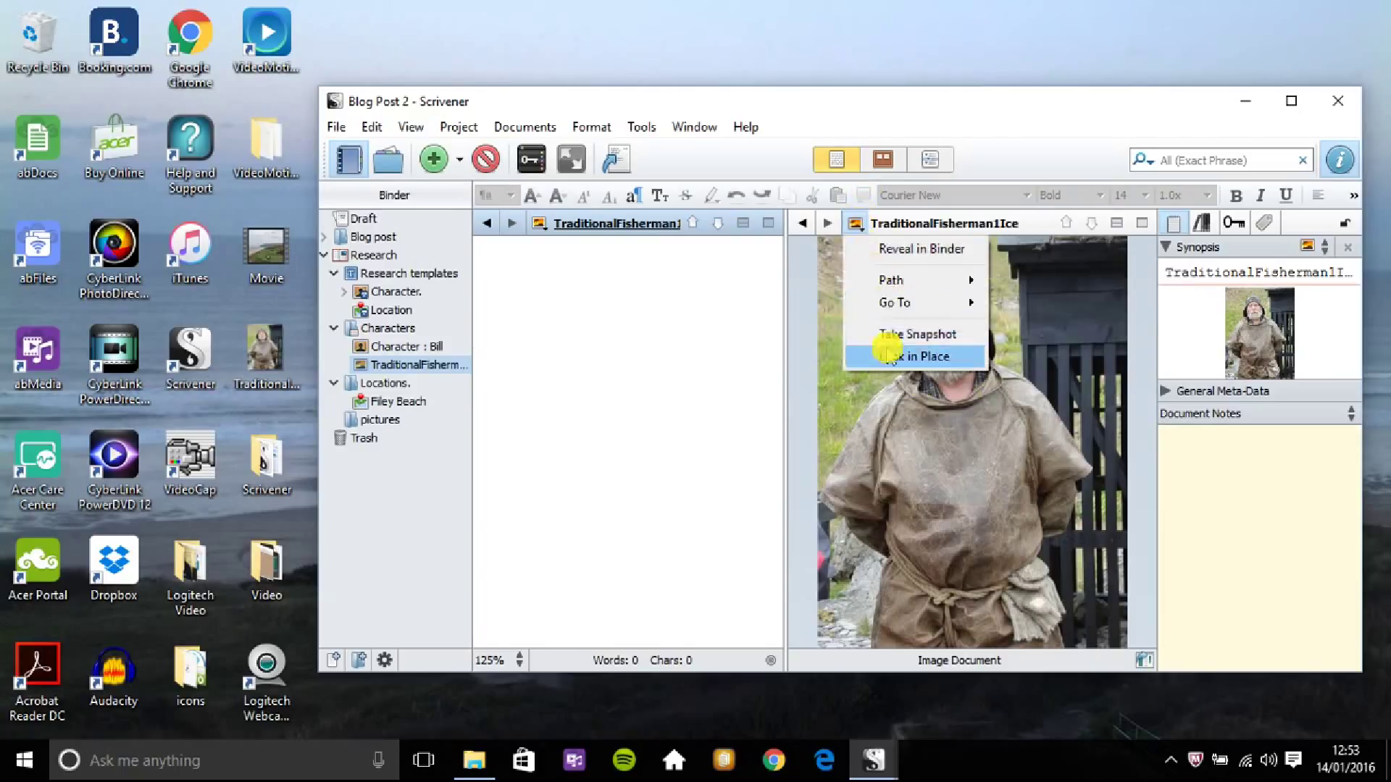
{"action": "left_click", "coordinate": [889, 358]}
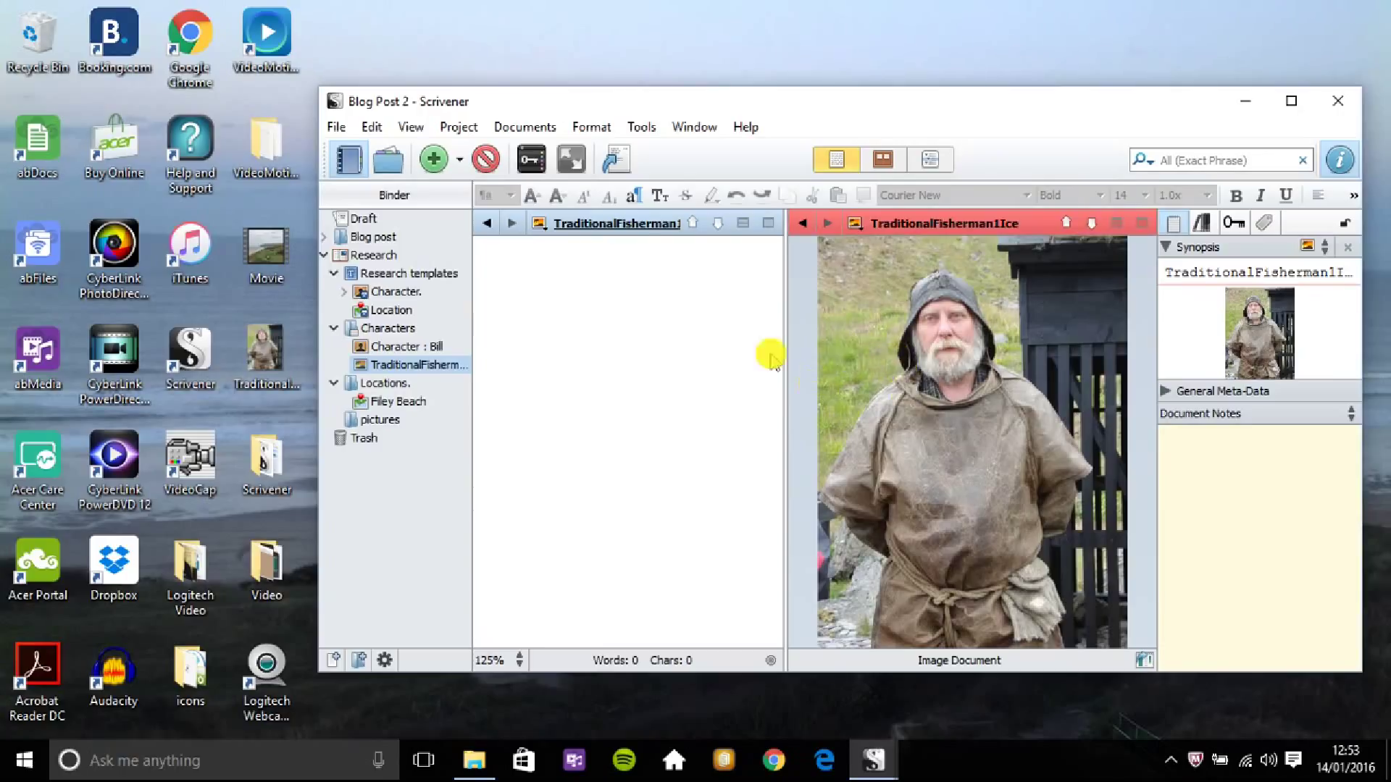
{"action": "left_click", "coordinate": [732, 231]}
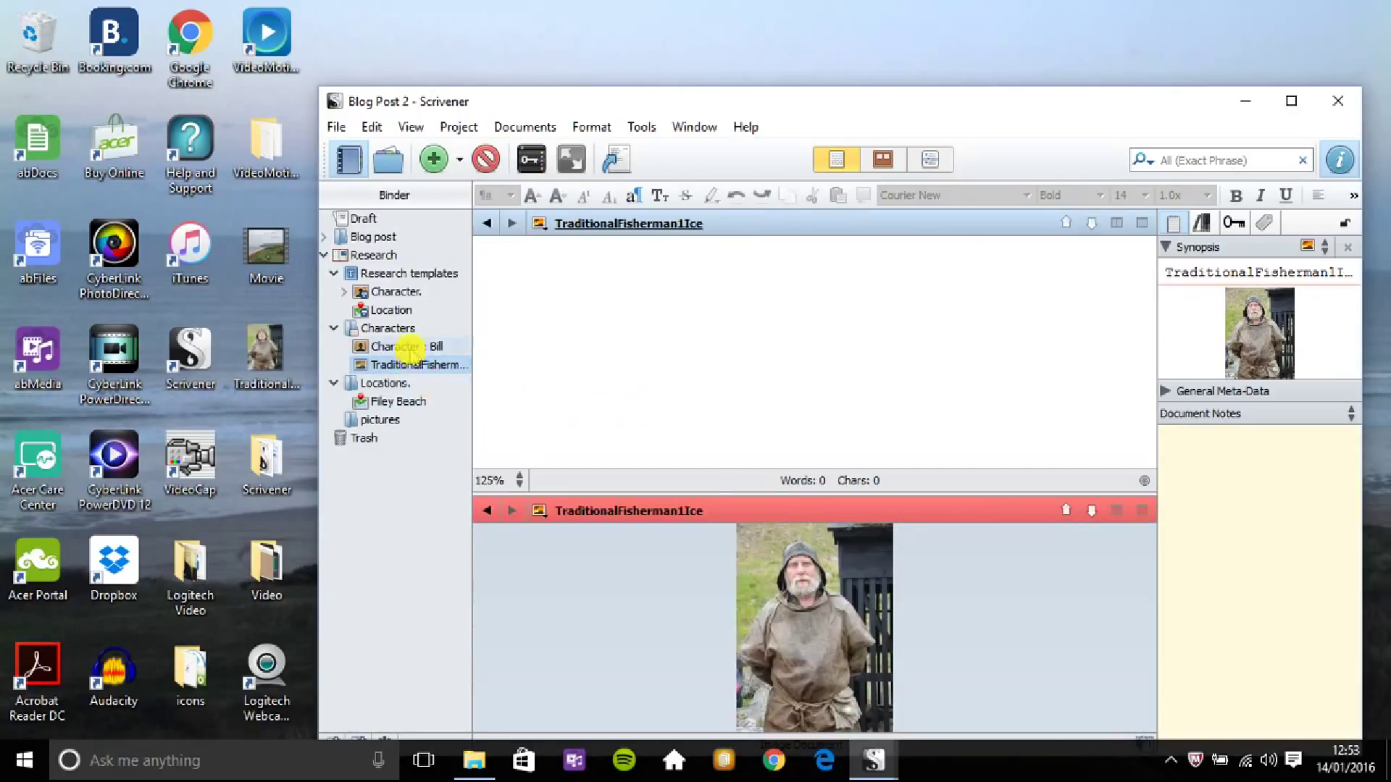
{"action": "mouse_move", "coordinate": [410, 348]}
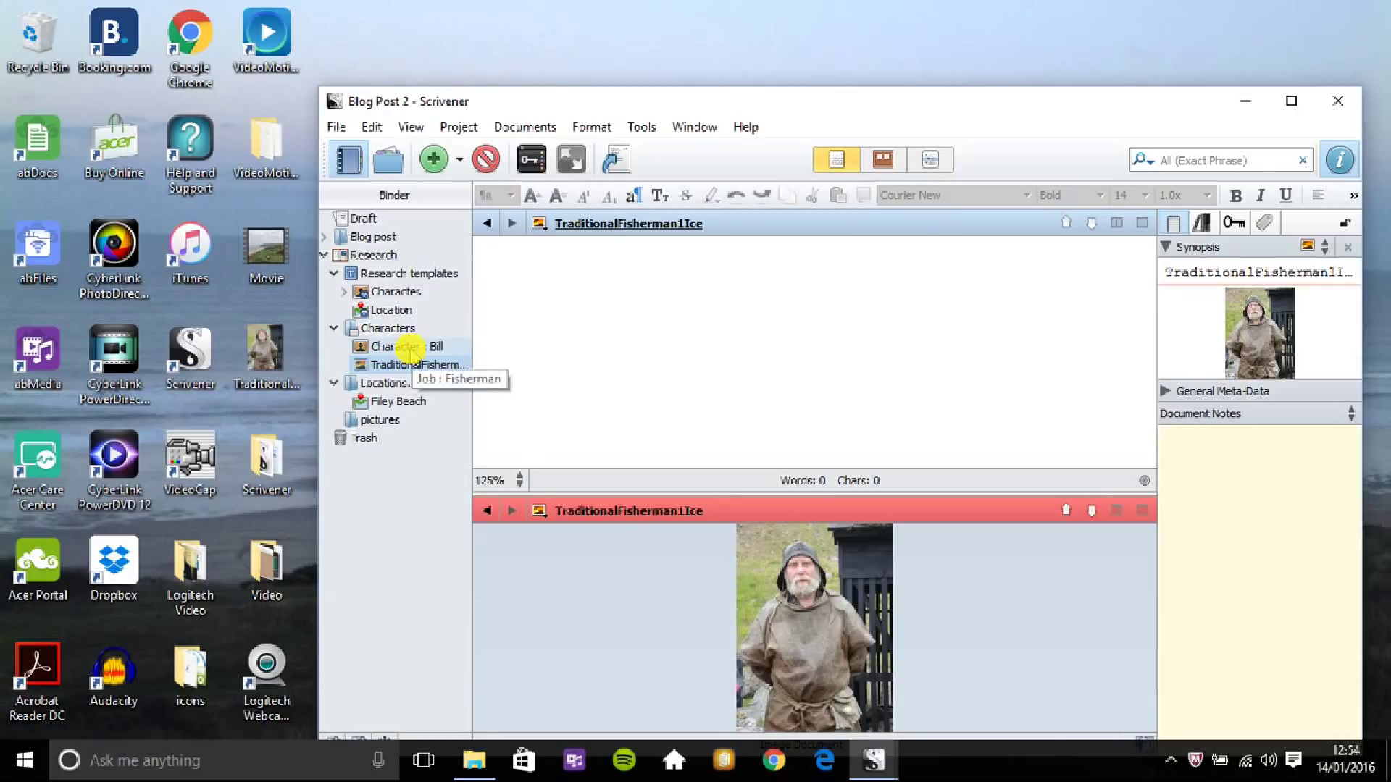
{"action": "left_click", "coordinate": [410, 348]}
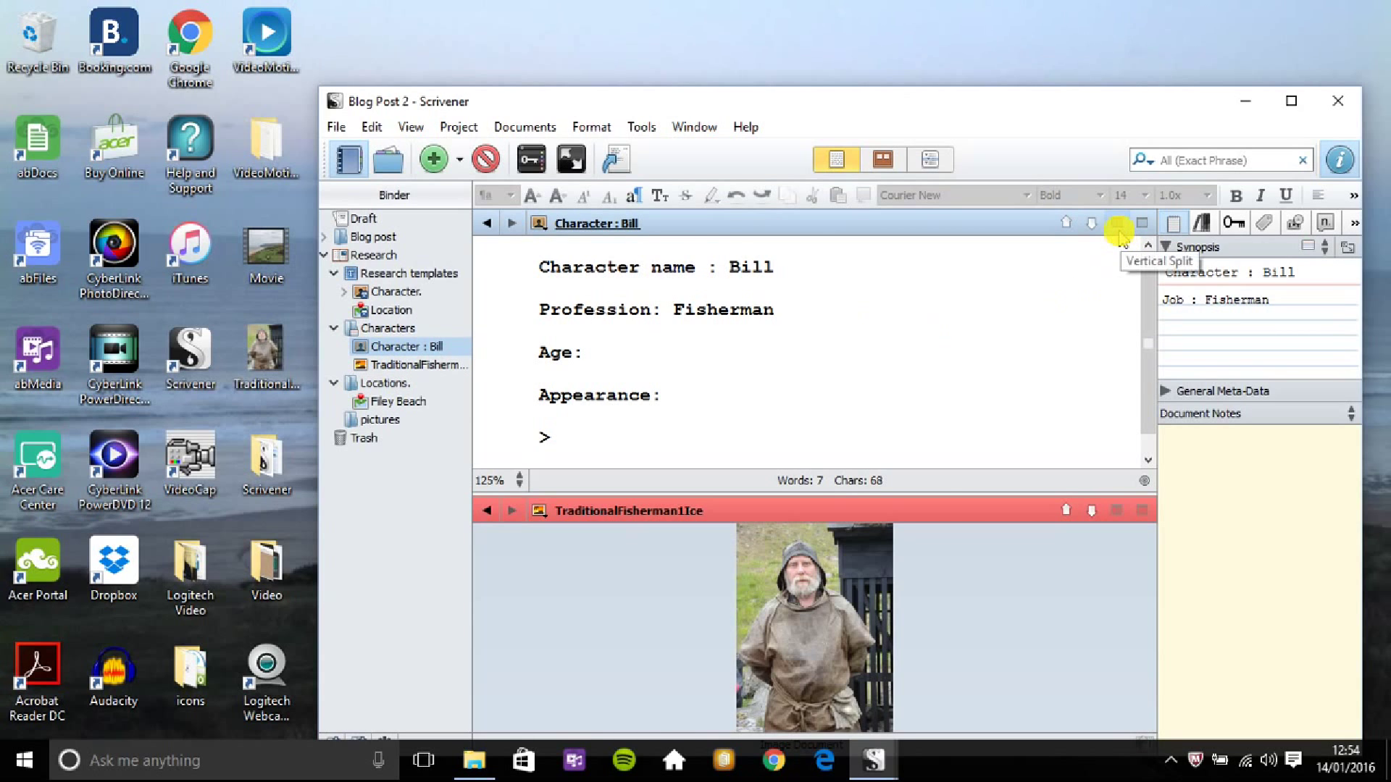
{"action": "left_click", "coordinate": [1118, 224]}
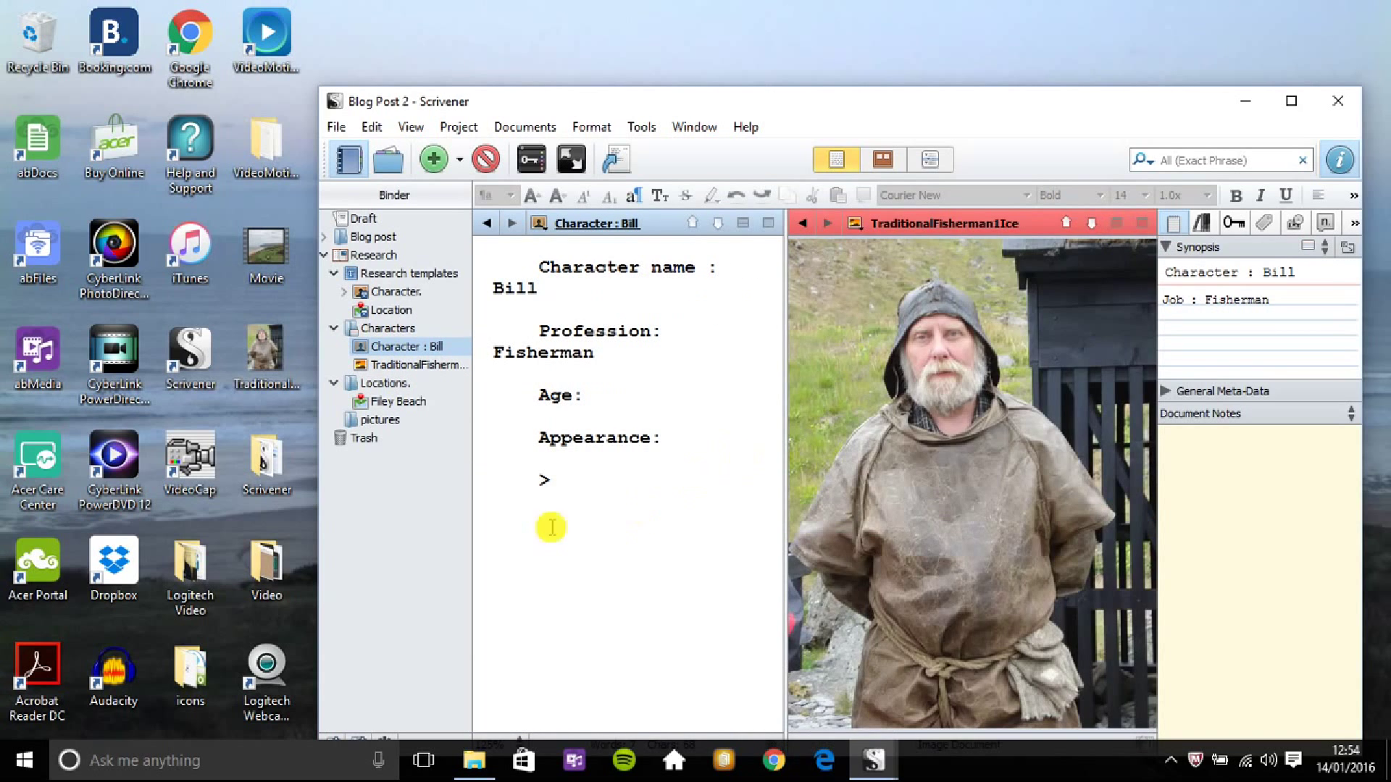
{"action": "left_click", "coordinate": [611, 398]}
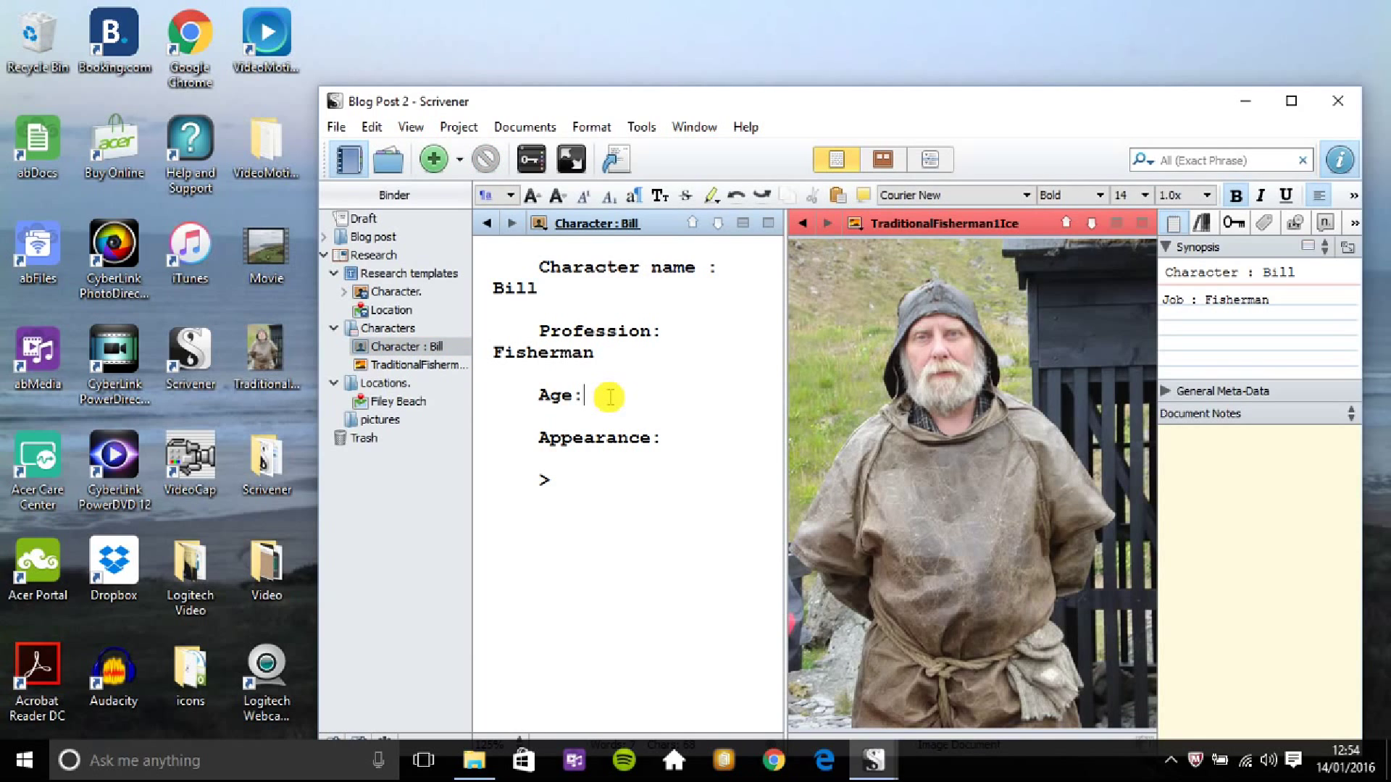
{"action": "type", "text": "63"}
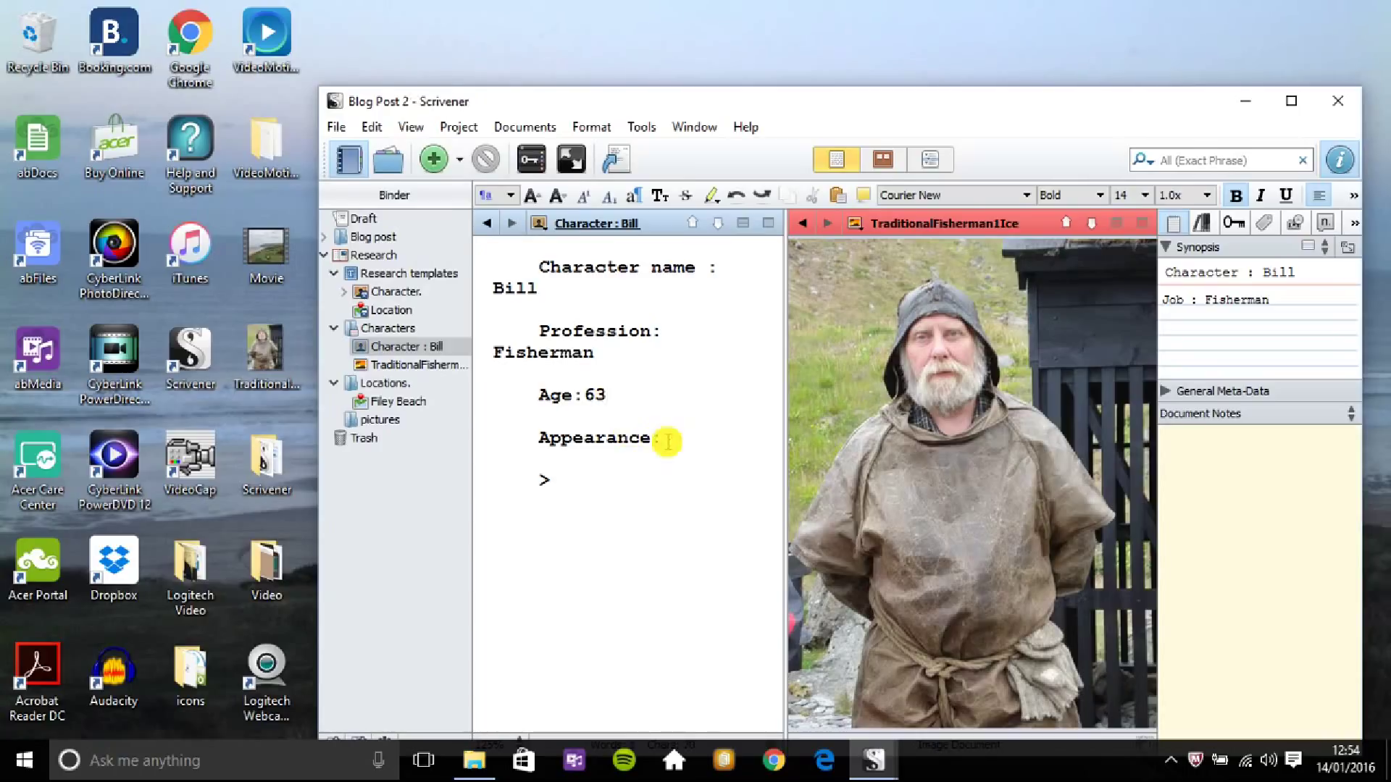
{"action": "type", "text": "white beard, "}
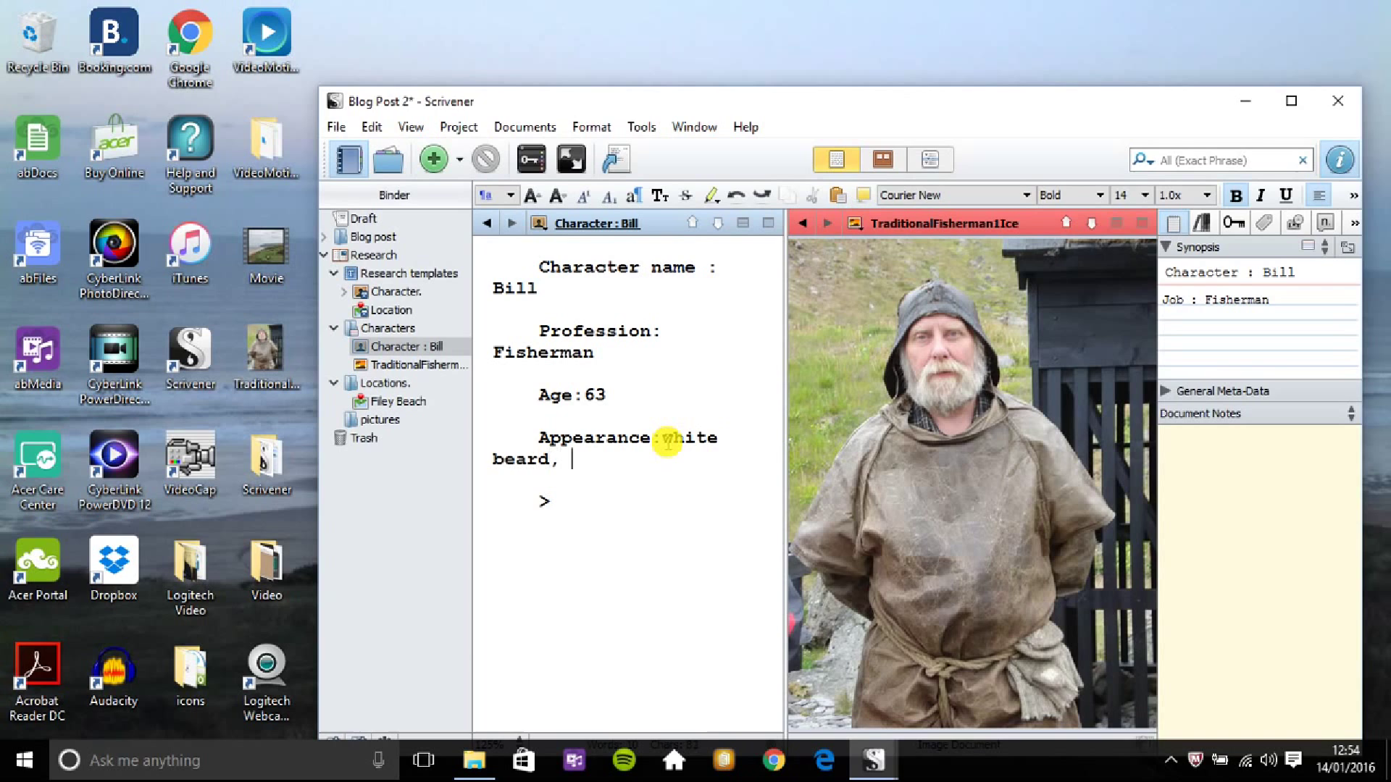
{"action": "type", "text": "jolly"}
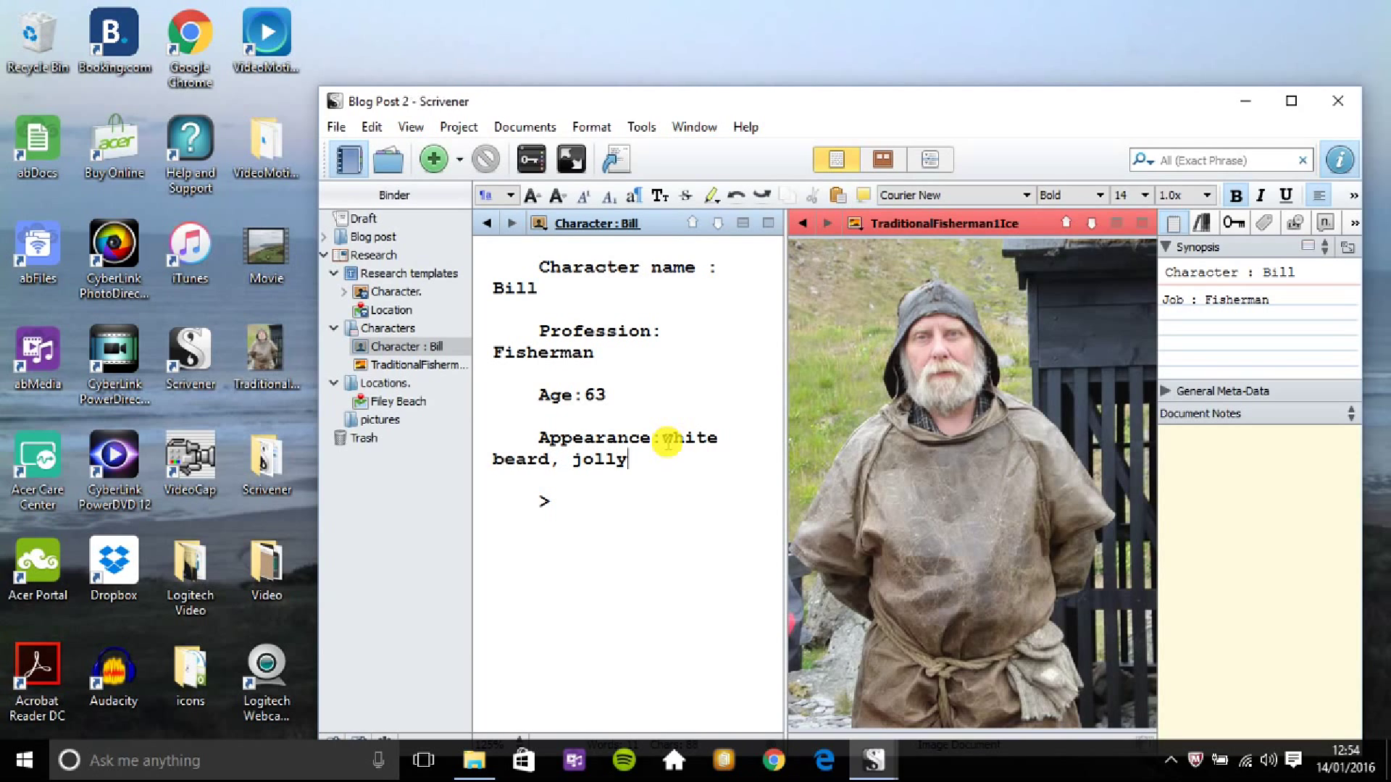
{"action": "type", "text": ", blue pie"}
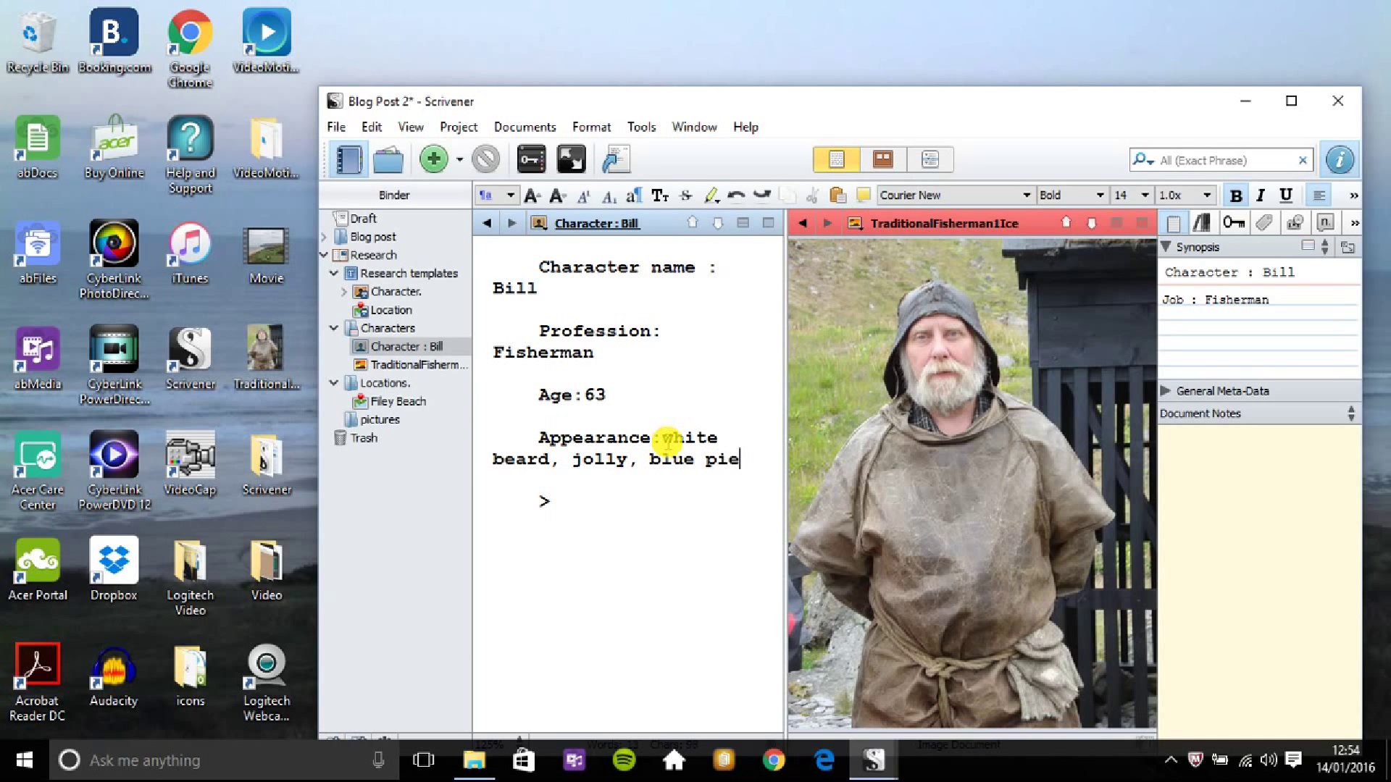
{"action": "type", "text": "rcing e"}
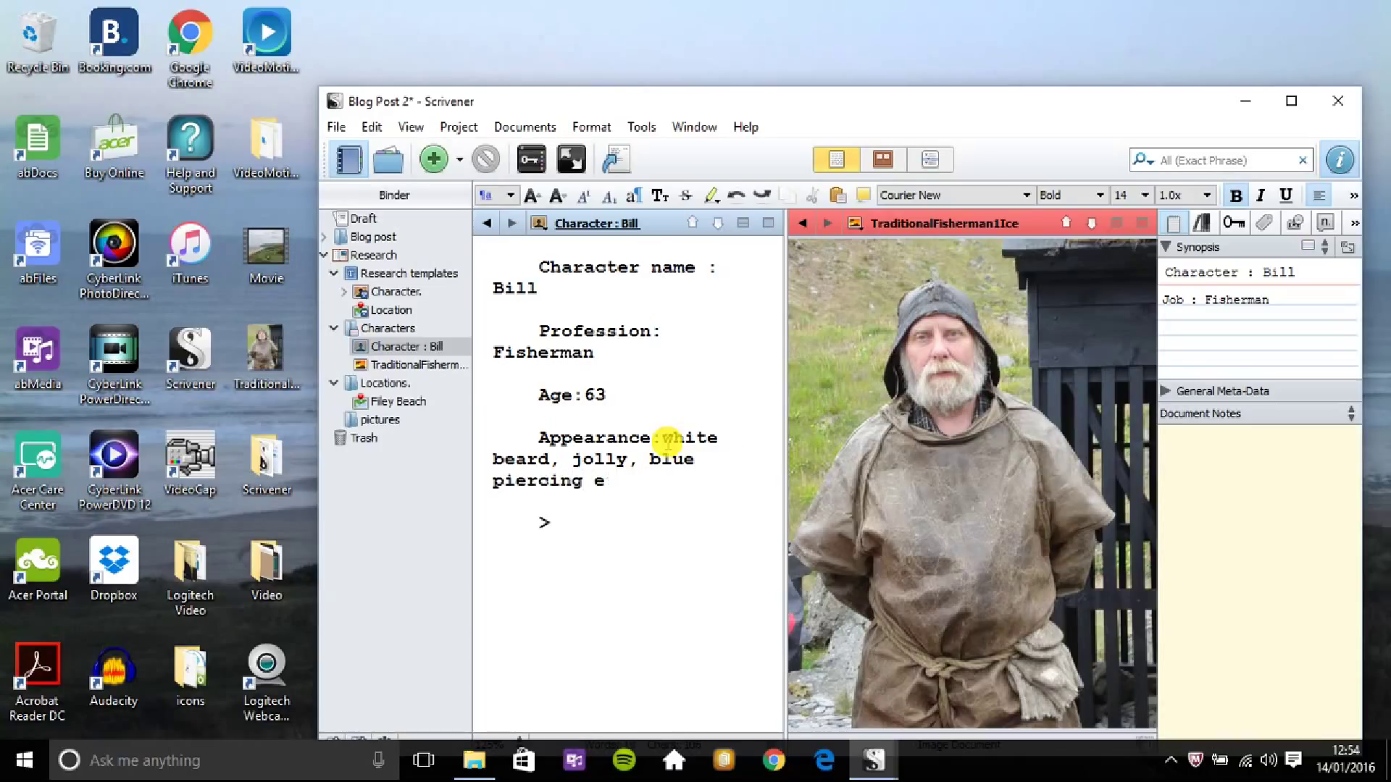
{"action": "type", "text": "tes"}
{"action": "type", "text": ".."}
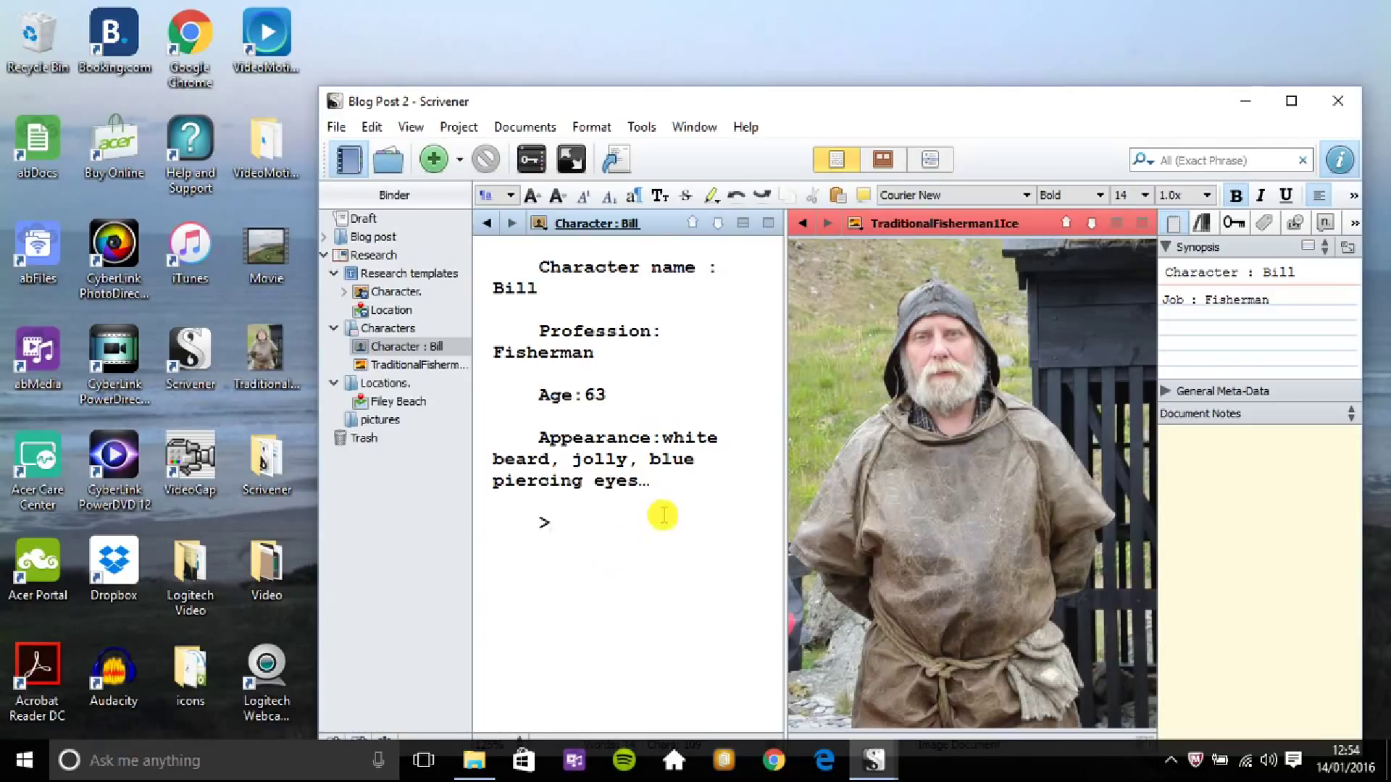
{"action": "left_click_drag", "start_coordinate": [289, 355], "coordinate": [572, 519]}
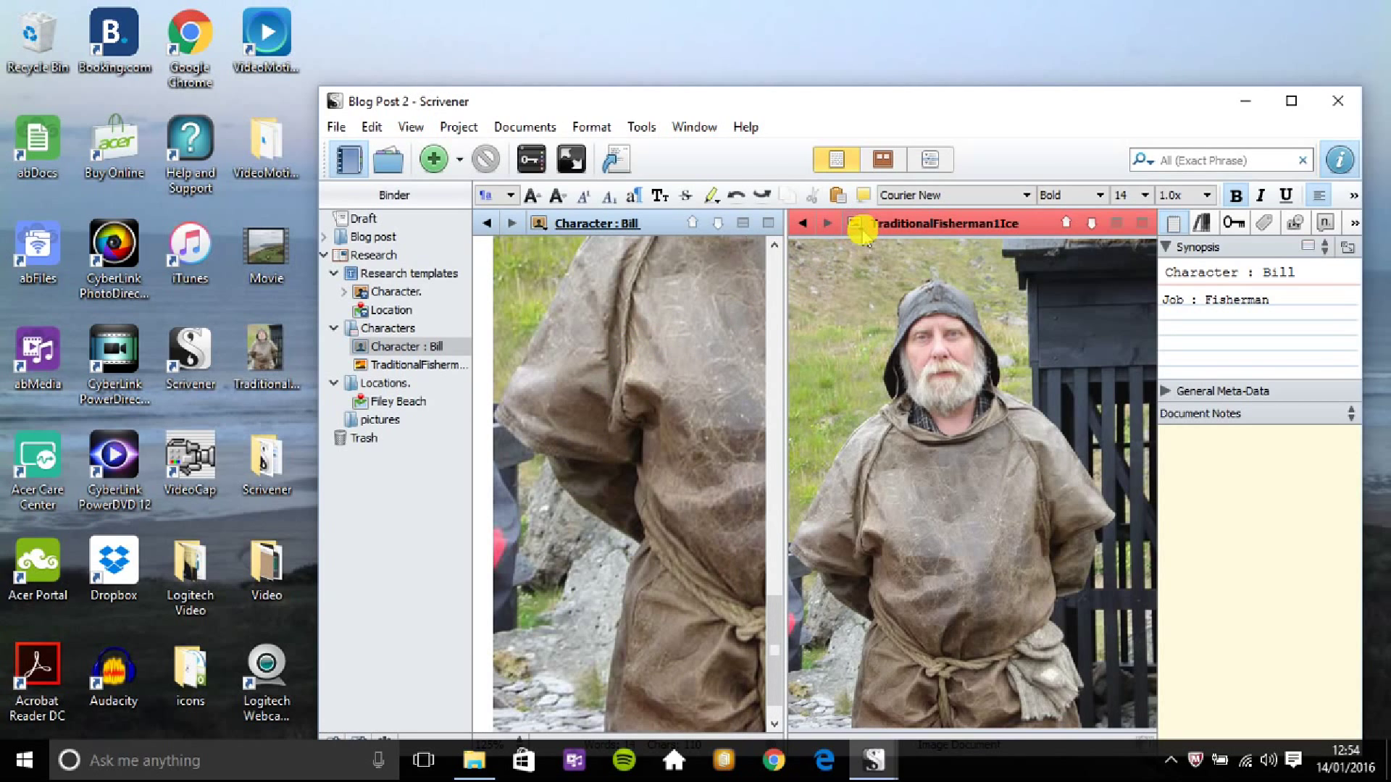
{"action": "left_click", "coordinate": [859, 224]}
{"action": "left_click", "coordinate": [885, 356]}
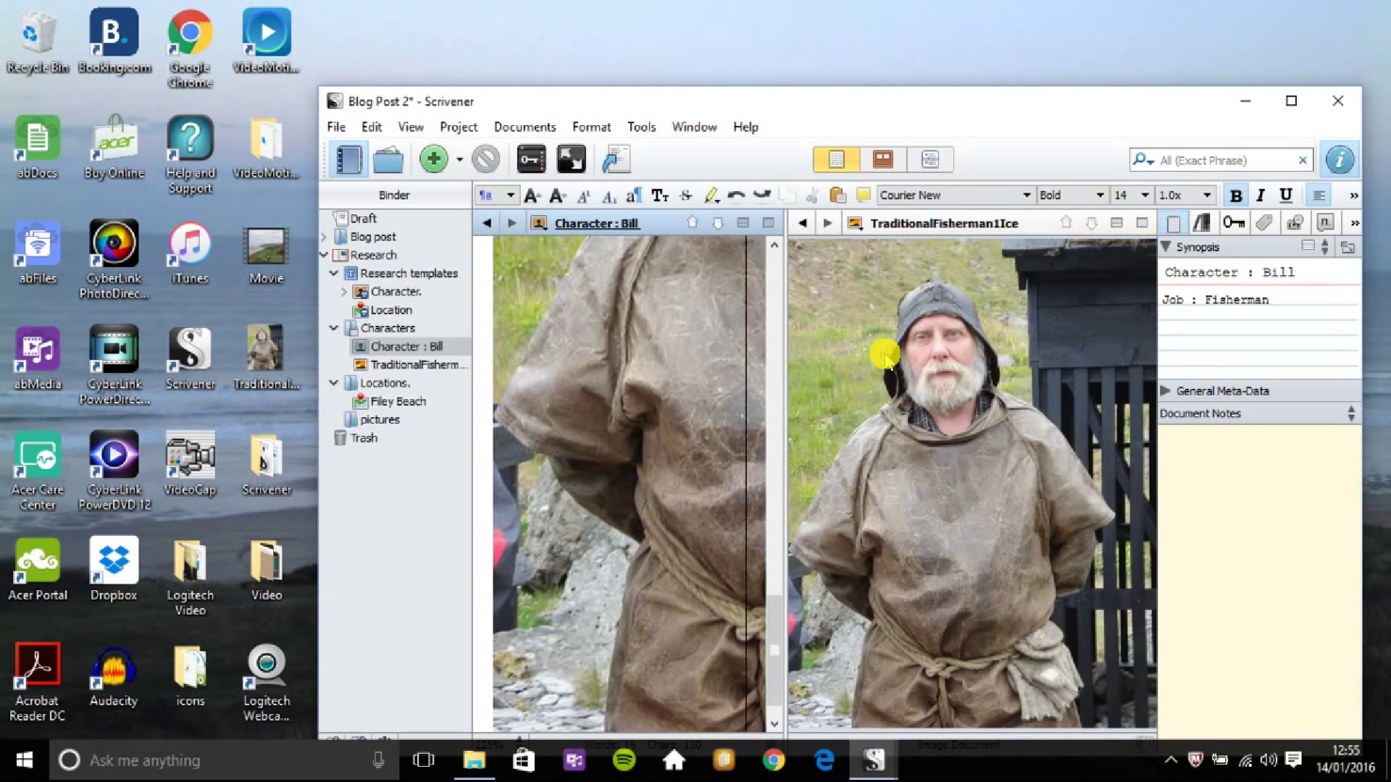
{"action": "scroll", "coordinate": [705, 303], "scroll_direction": "up", "scroll_amount": 5}
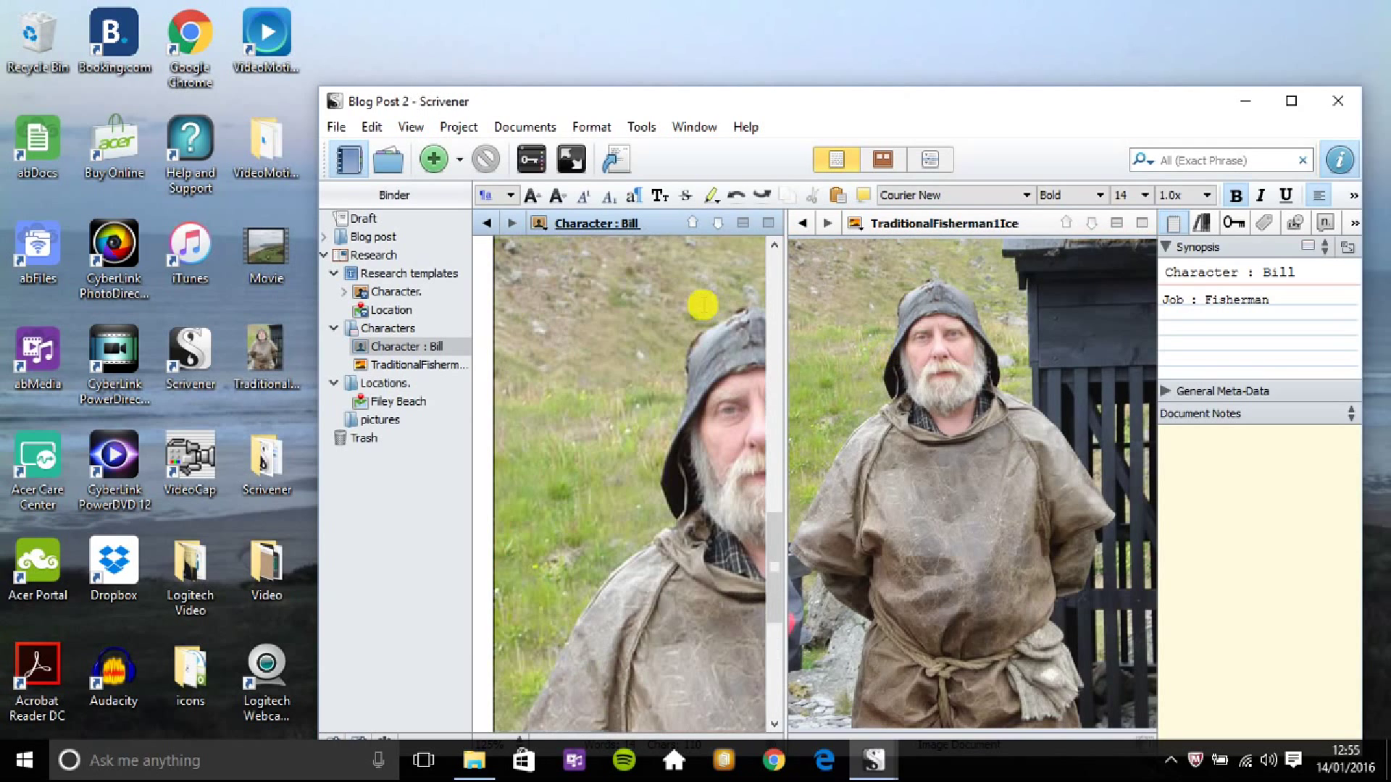
{"action": "left_click", "coordinate": [767, 223]}
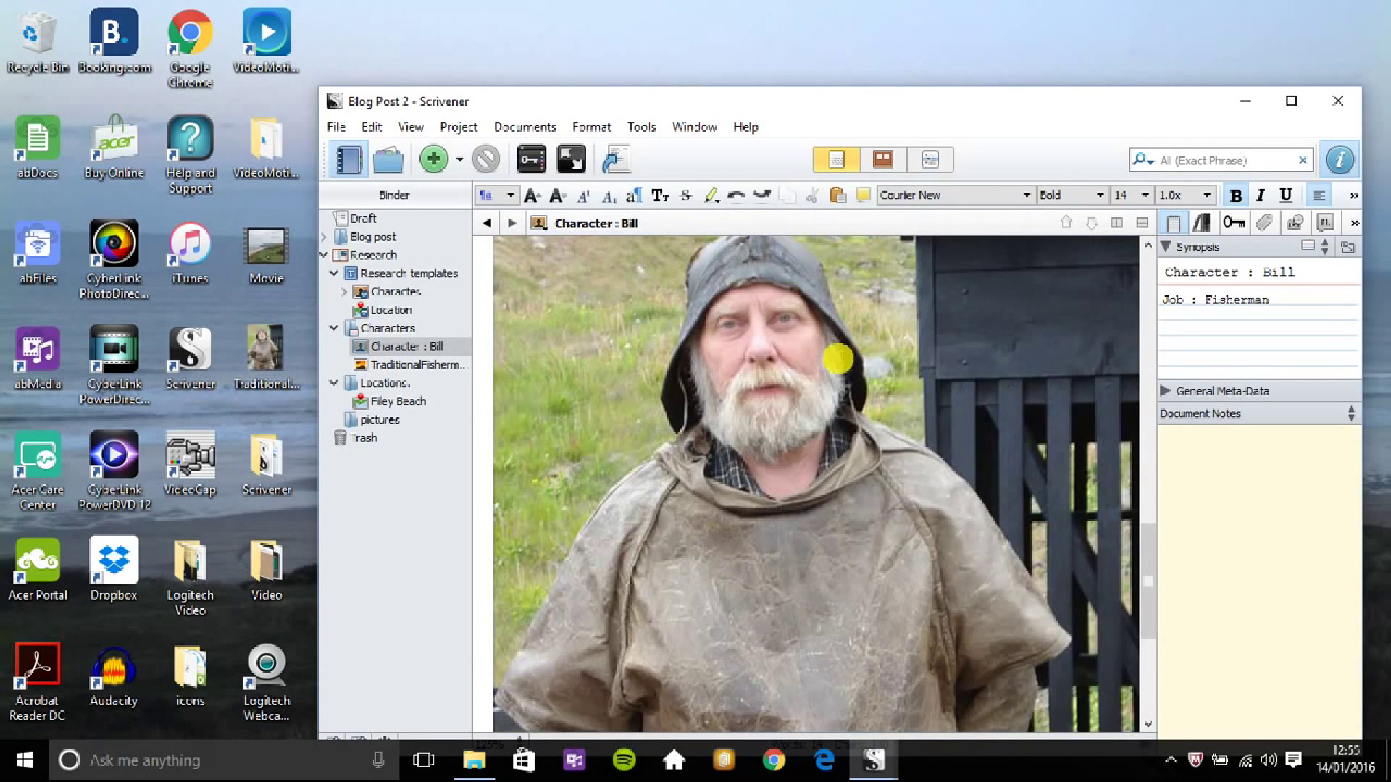
{"action": "scroll", "coordinate": [838, 358], "scroll_direction": "up", "scroll_amount": 1}
Step: Resize the embedded photo to 120 by 160 via Edit Image
{"action": "right_click", "coordinate": [839, 360]}
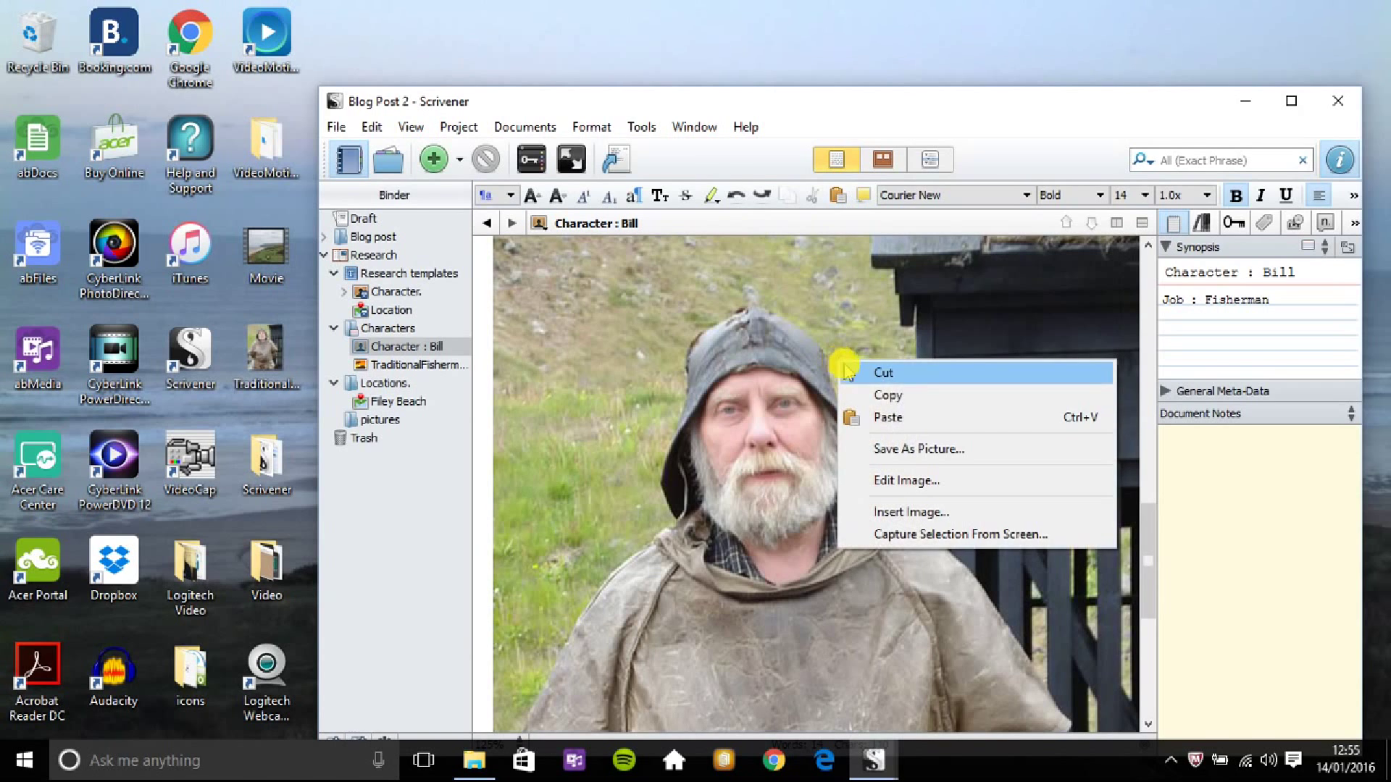
{"action": "left_click", "coordinate": [881, 481]}
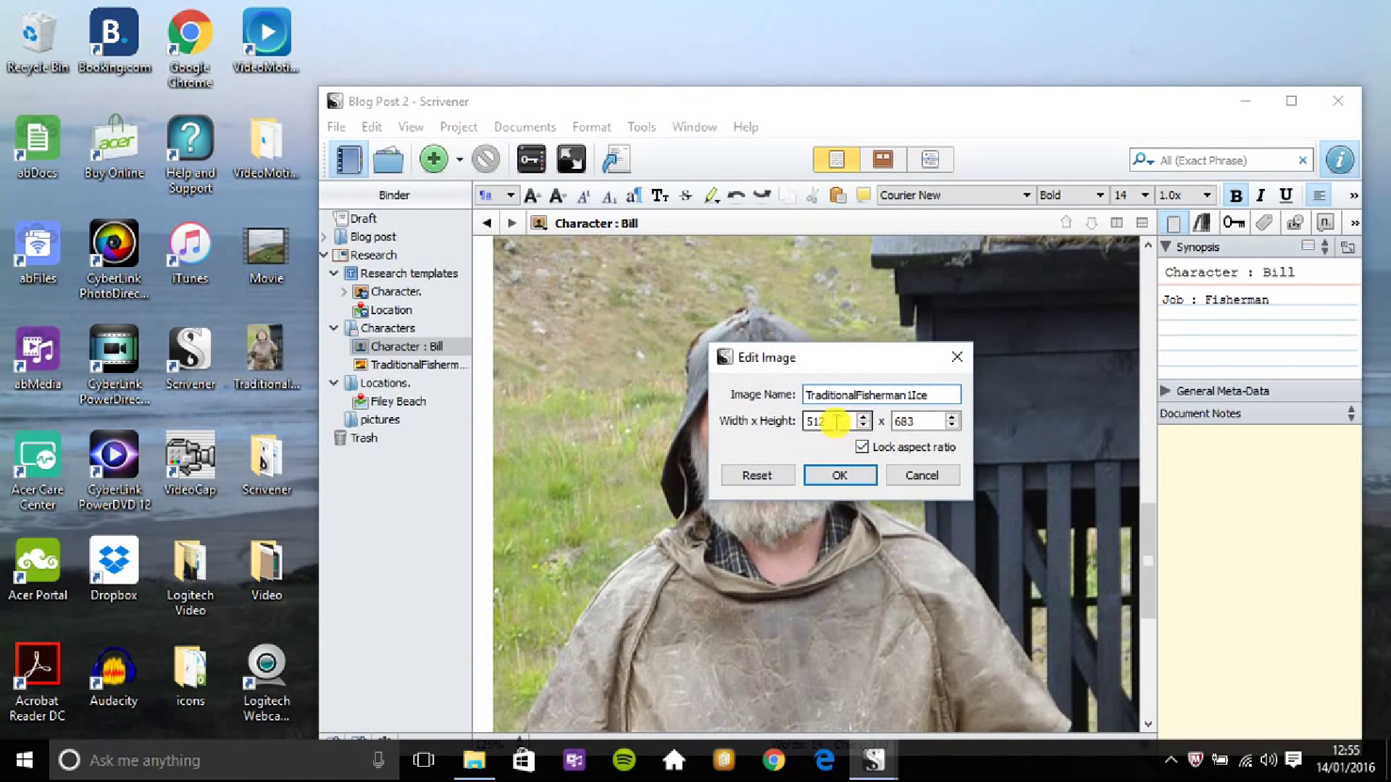
{"action": "key", "text": "BackSpace"}
{"action": "key", "text": "BackSpace"}
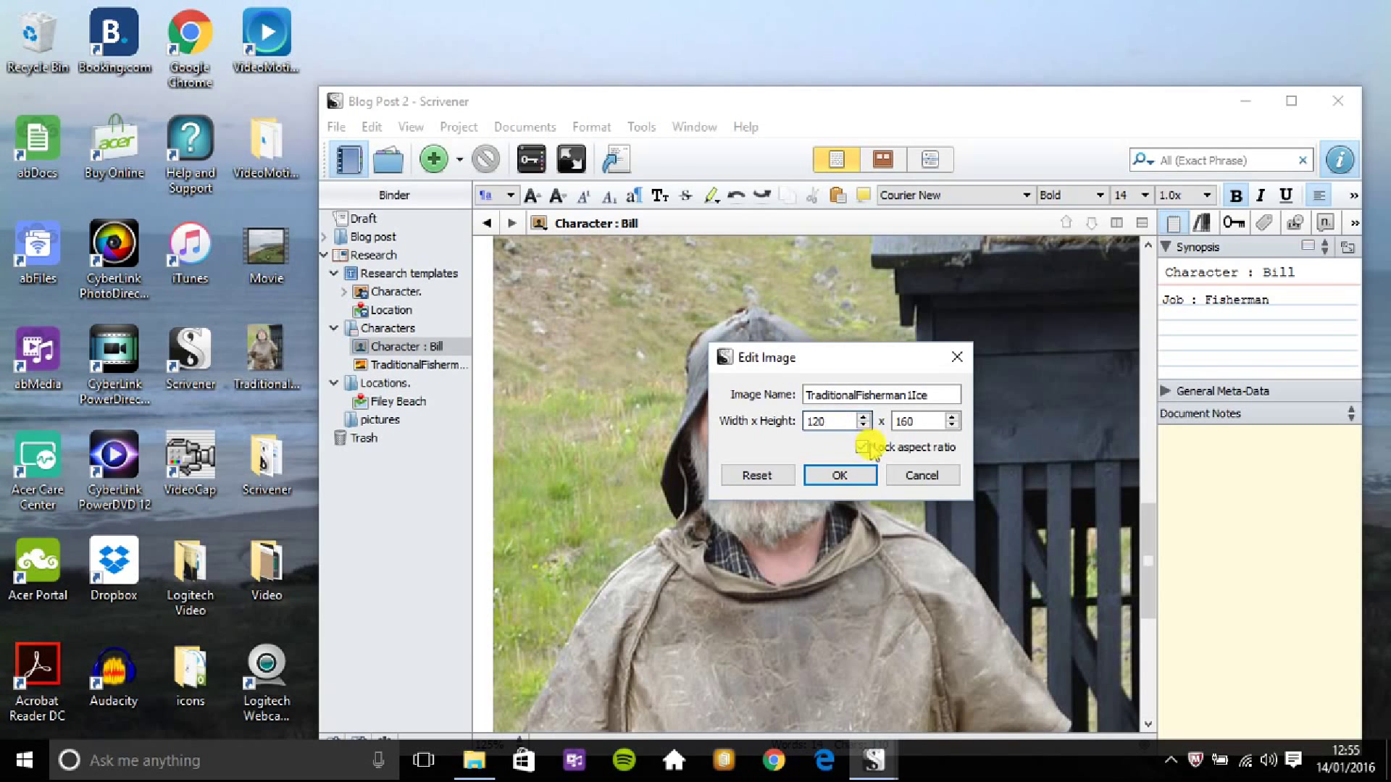
{"action": "left_click", "coordinate": [845, 472]}
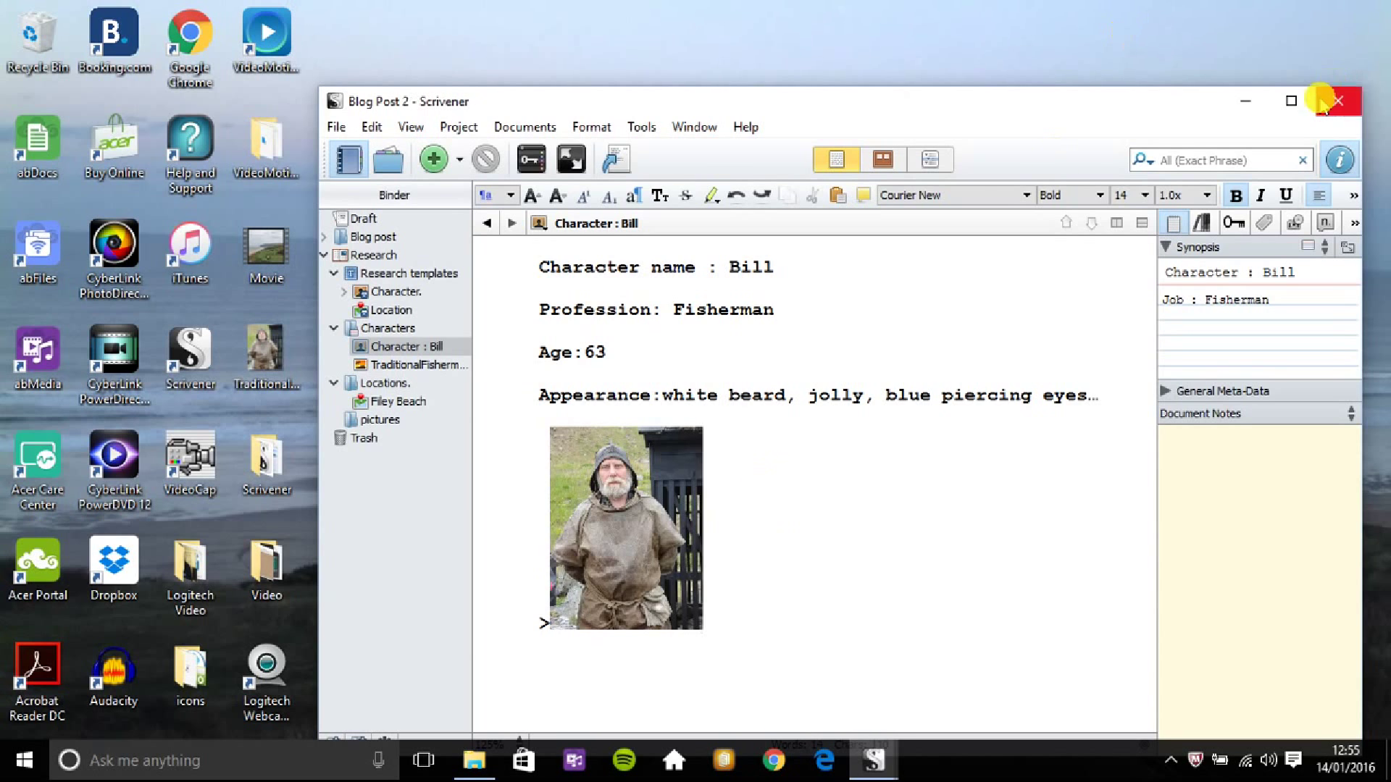
Step: Maximise the Scrivener window to fill the screen
{"action": "left_click", "coordinate": [1291, 101]}
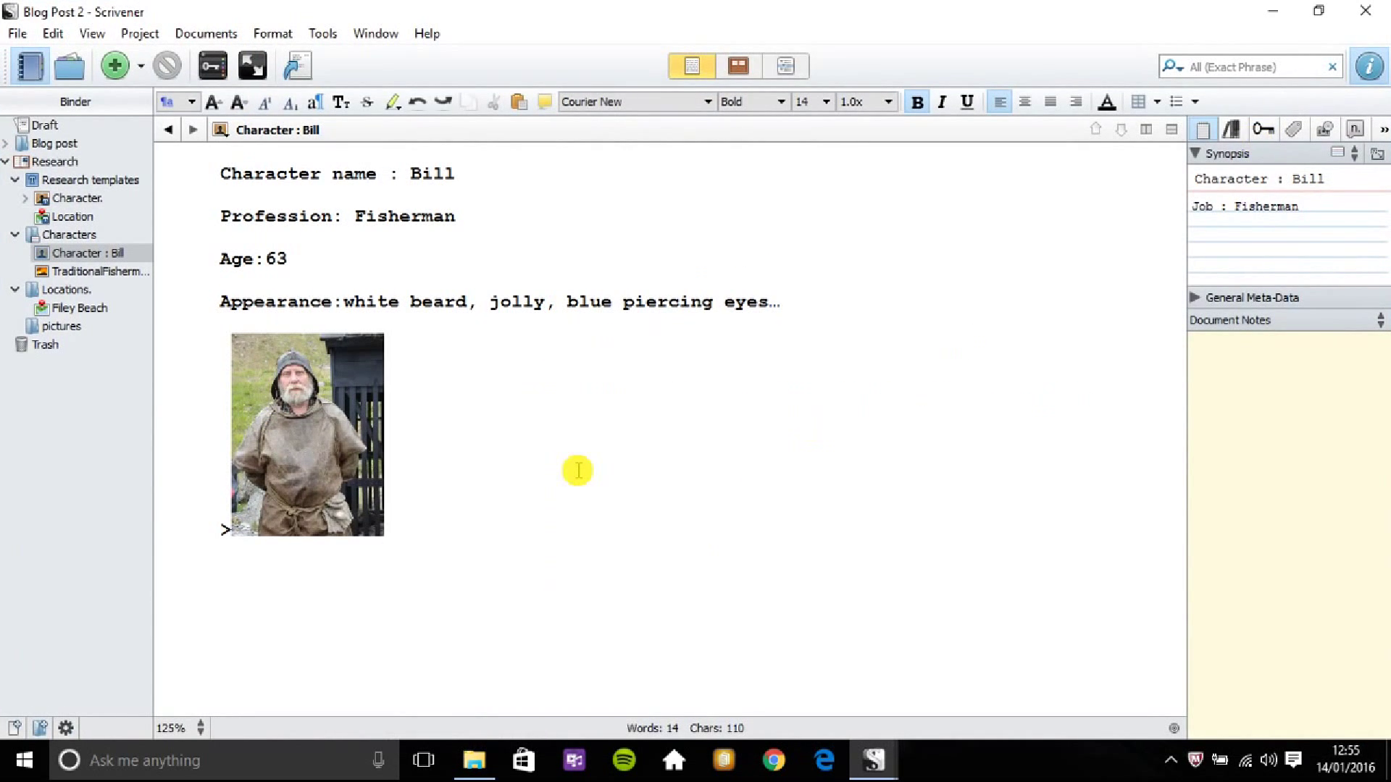